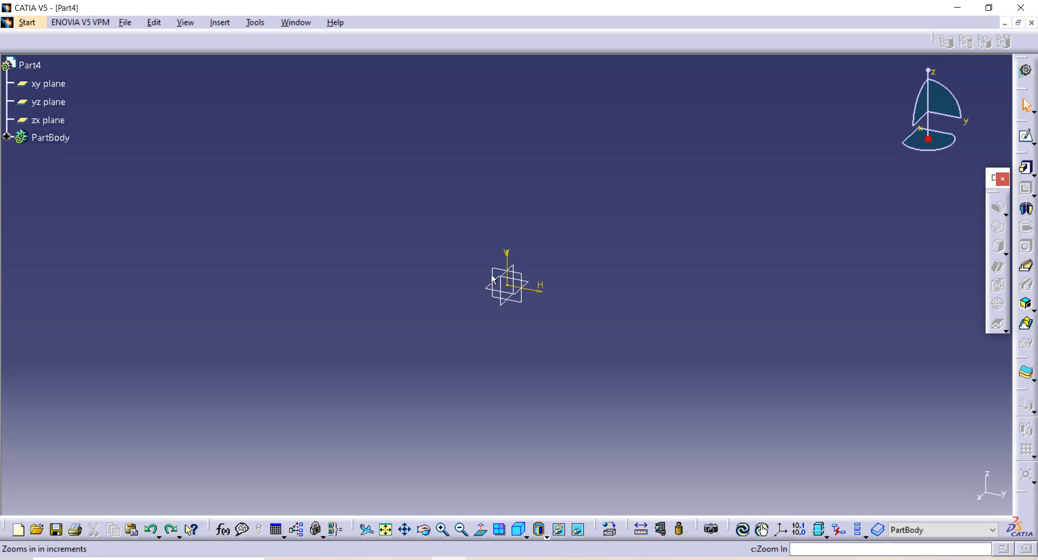
On the yz plane, sketch a profile starting at the origin: a horizontal line about 12 mm long followed by an arch of about 5 mm radius
click(499, 279)
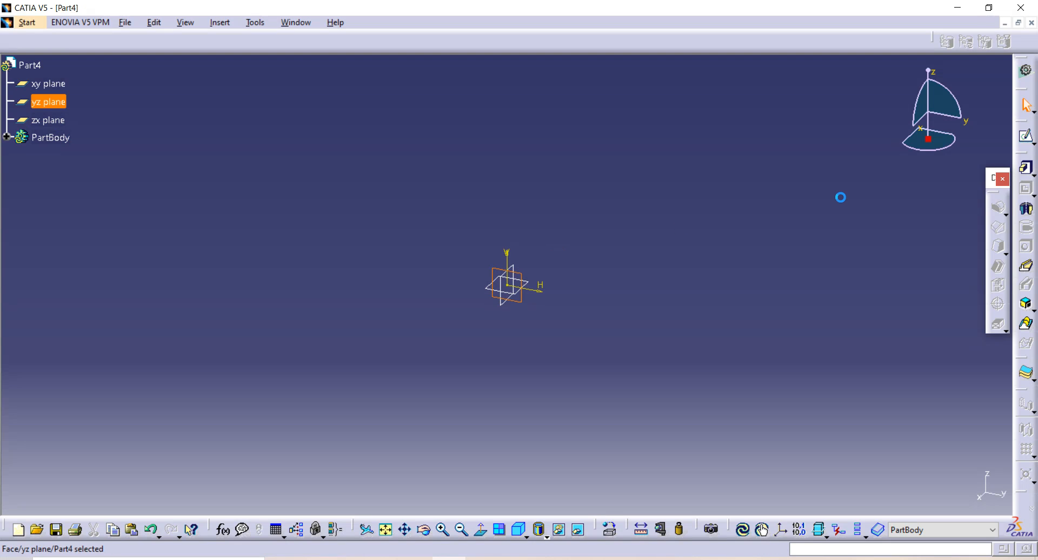
click(1026, 136)
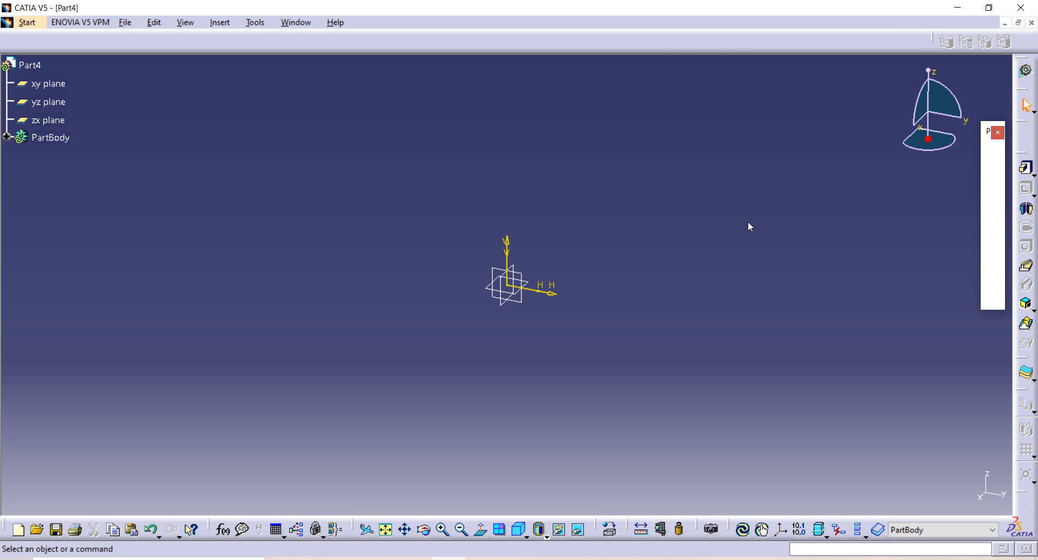
click(995, 163)
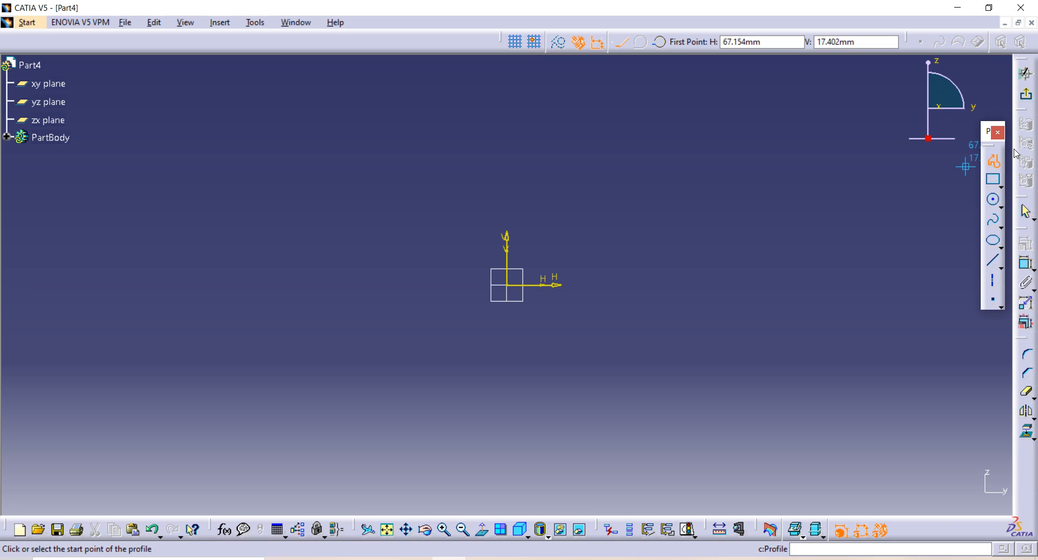
click(507, 285)
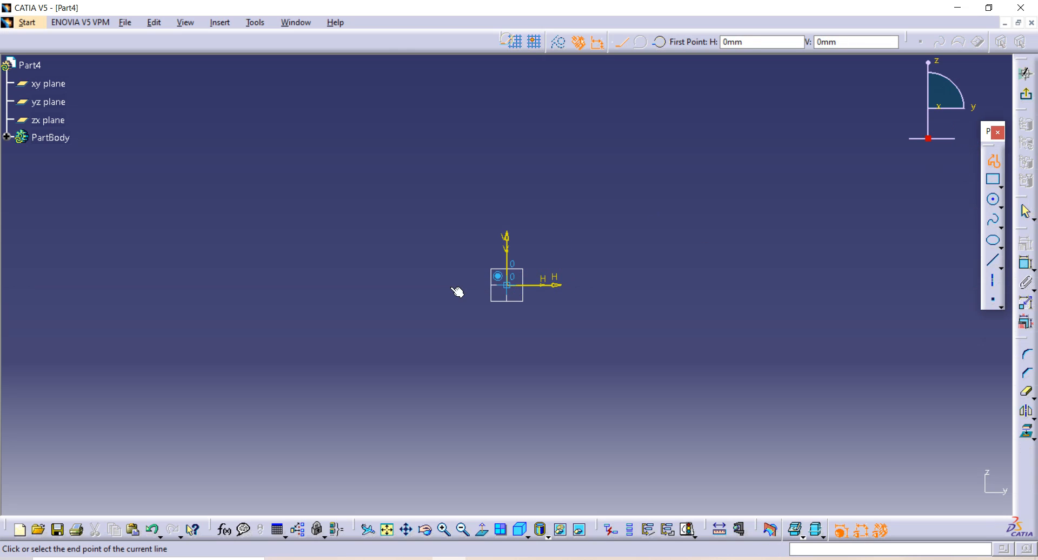
click(425, 284)
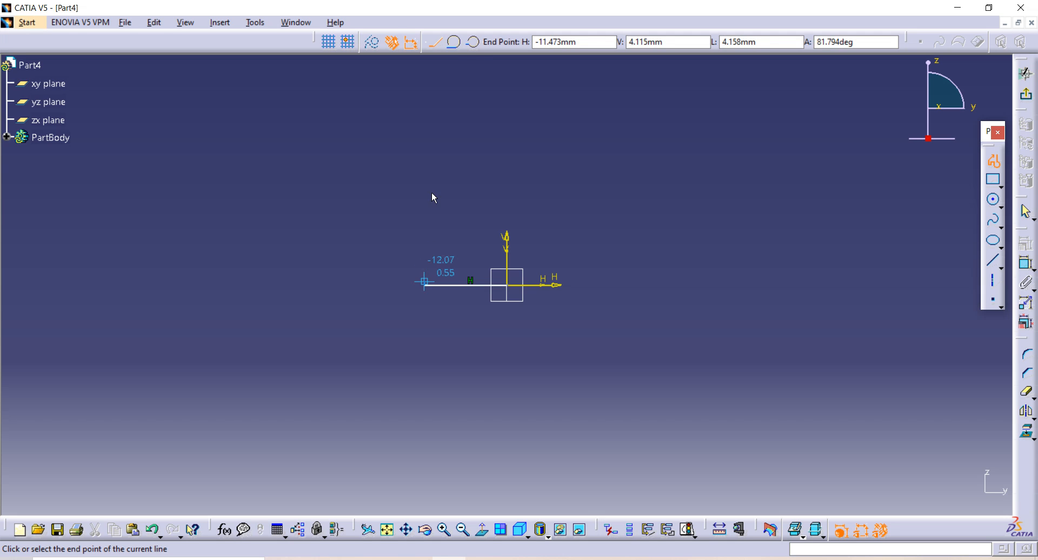
click(477, 46)
click(401, 261)
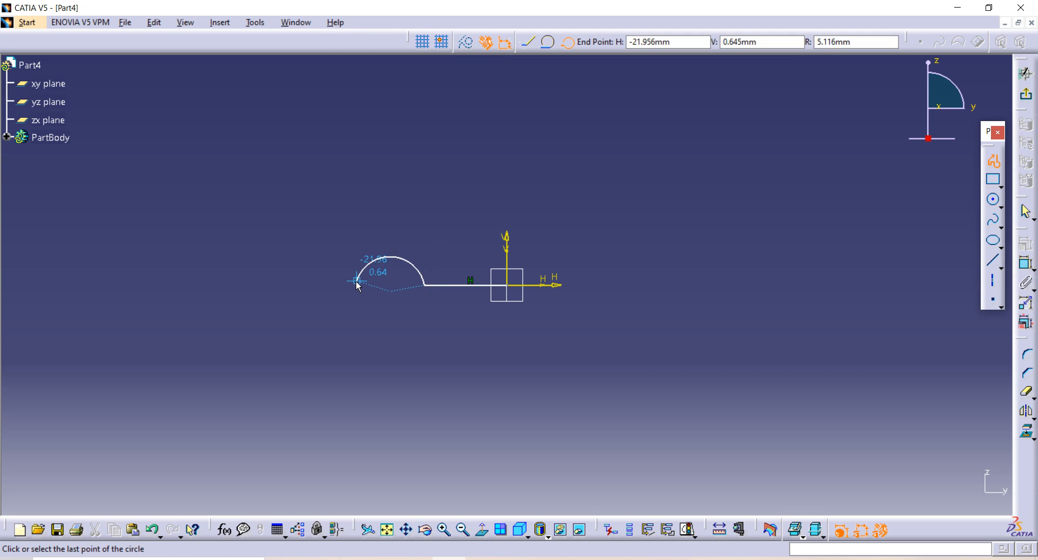
click(356, 282)
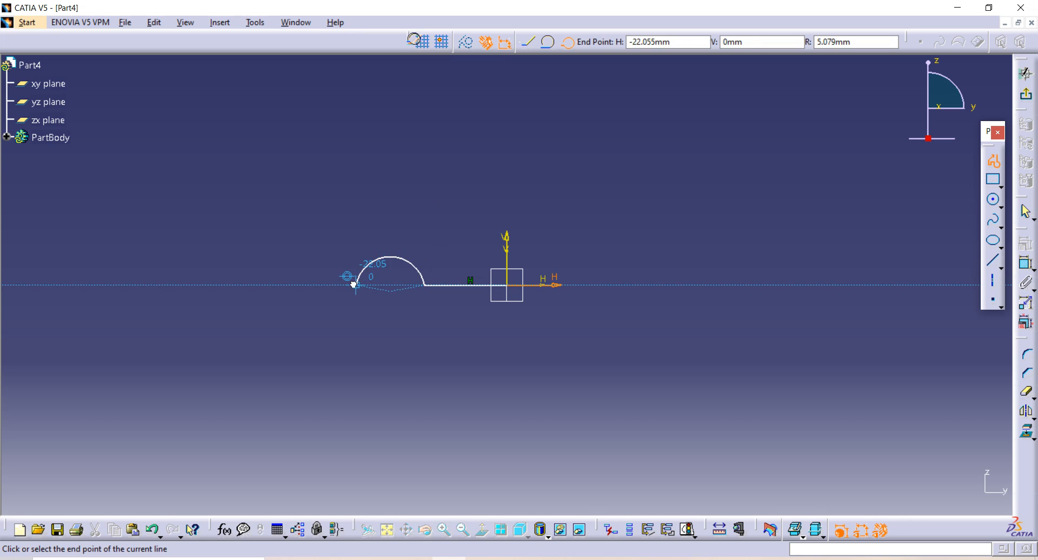
Finish the half profile with a base line, a side about 9 mm high and a top line to the vertical axis, and mirror it about that axis
click(319, 285)
click(318, 216)
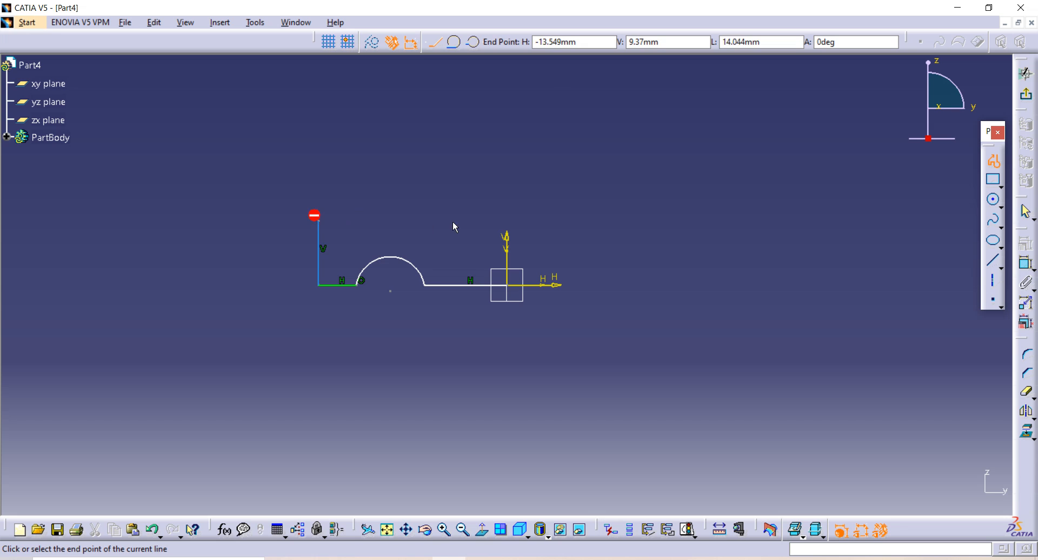
click(509, 220)
key(Escape)
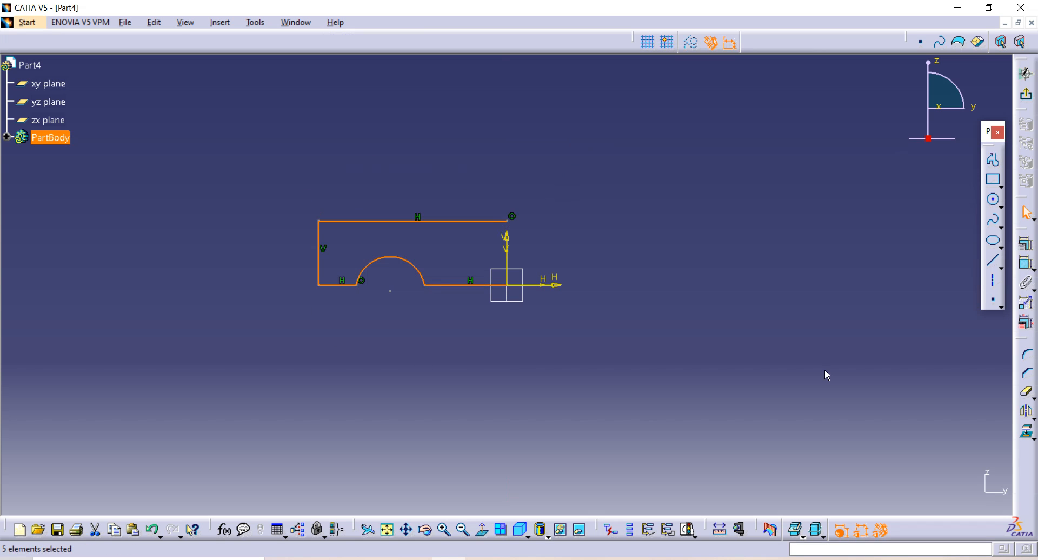
click(1027, 412)
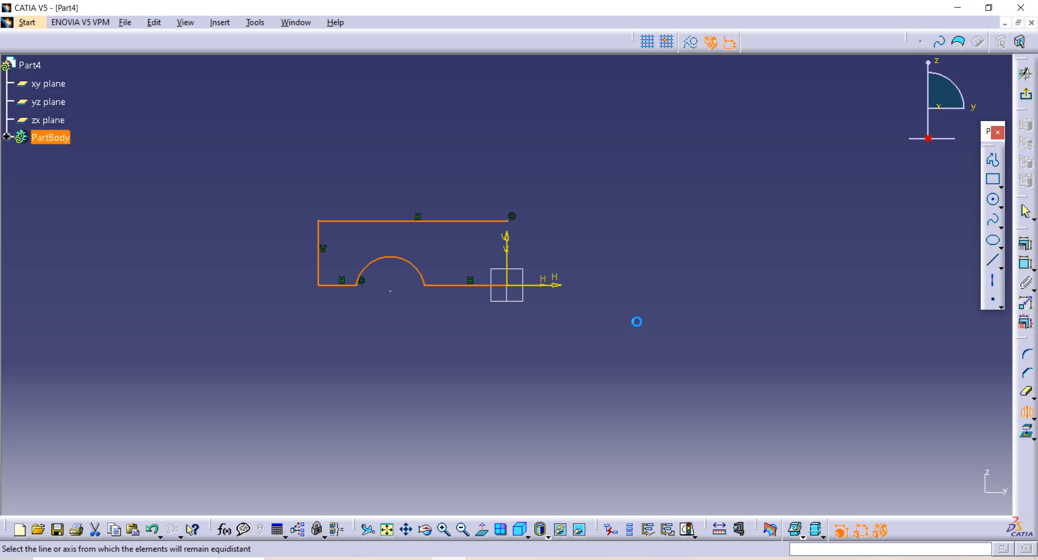
click(509, 256)
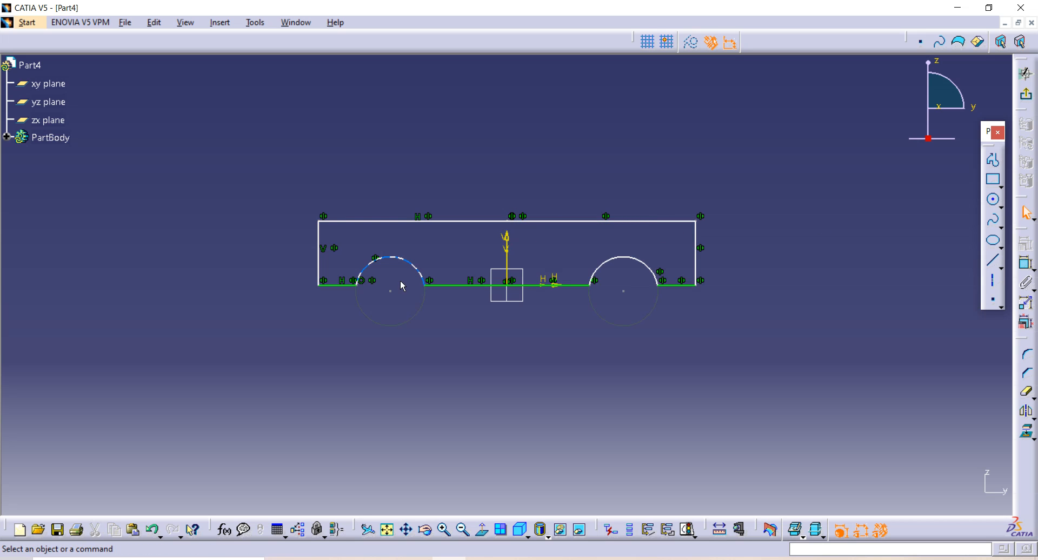
Consult the Double Bearing Assembly drawing's cap dimensions and constrain the right-hand arch to a 7.5 mm radius in the sketch
click(1026, 264)
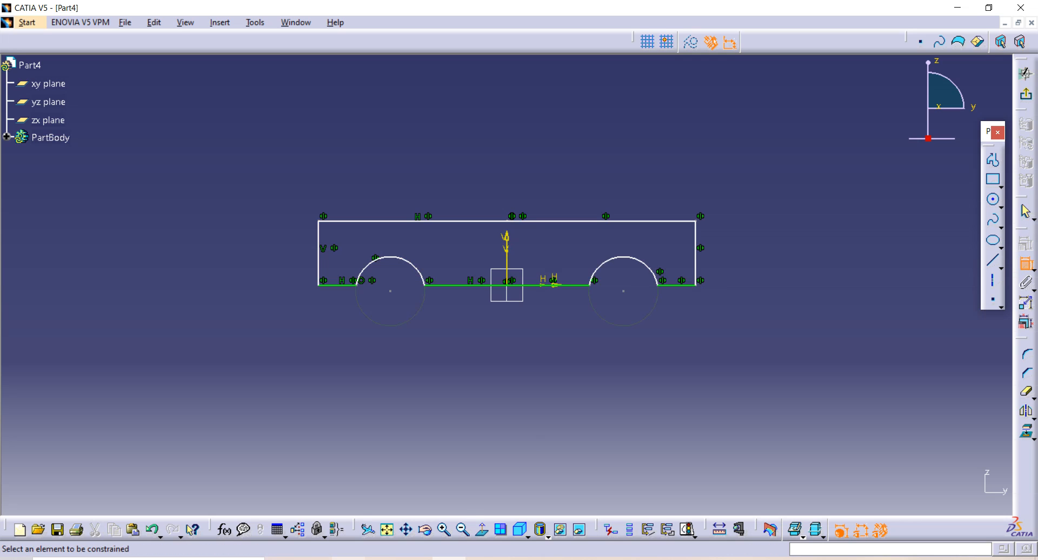
click(348, 558)
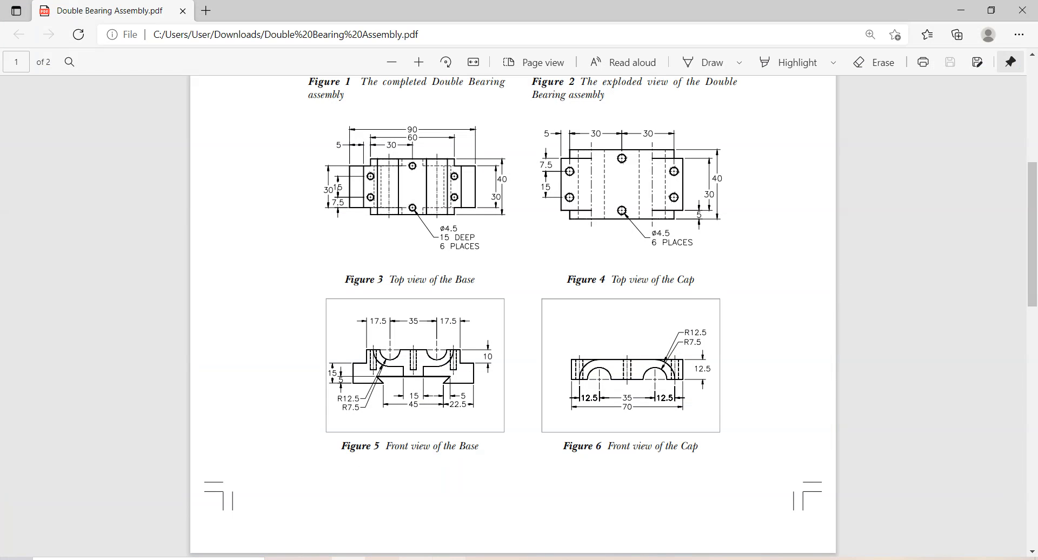
key(alt+Tab)
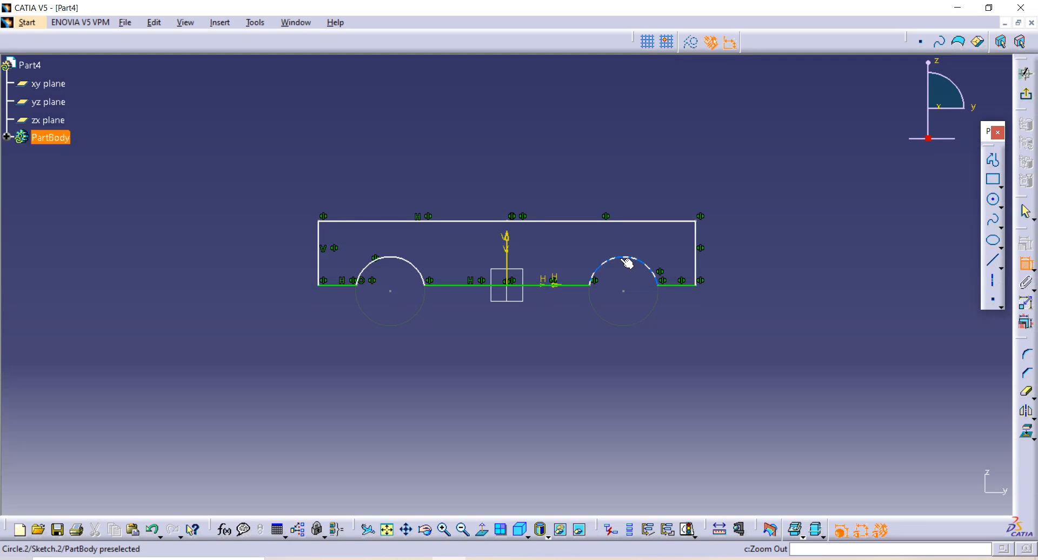
click(627, 256)
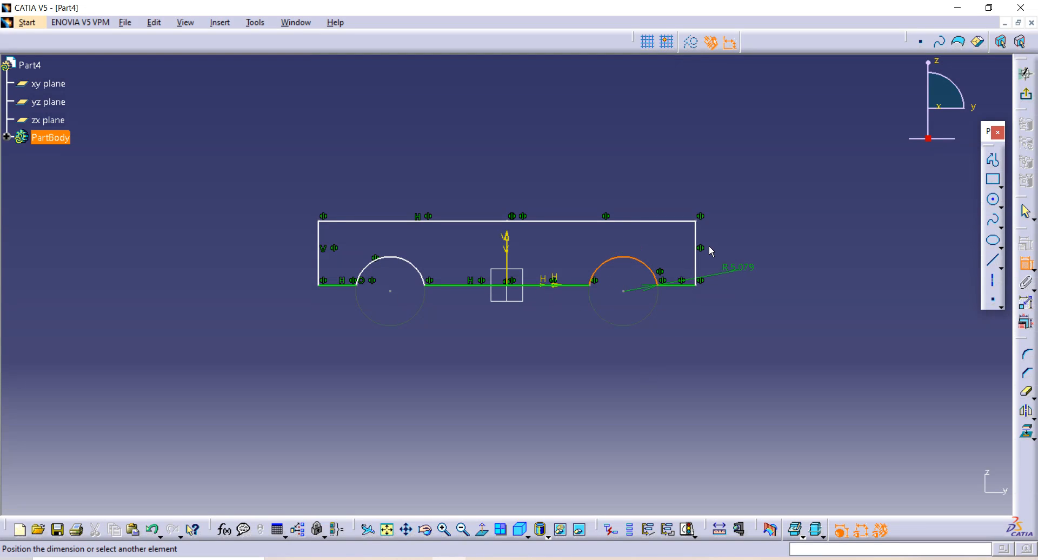
click(623, 159)
double_click(628, 156)
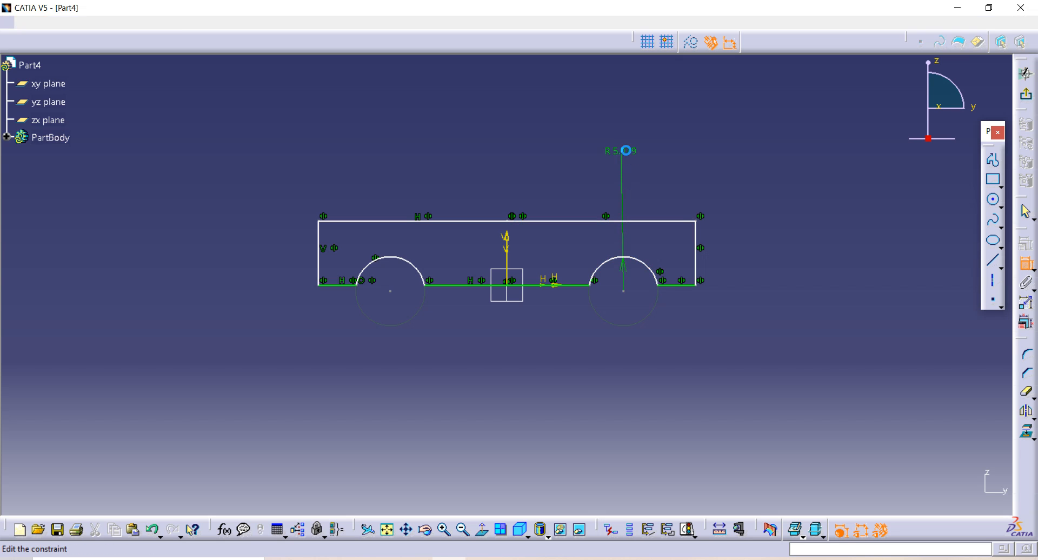
text(7.5)
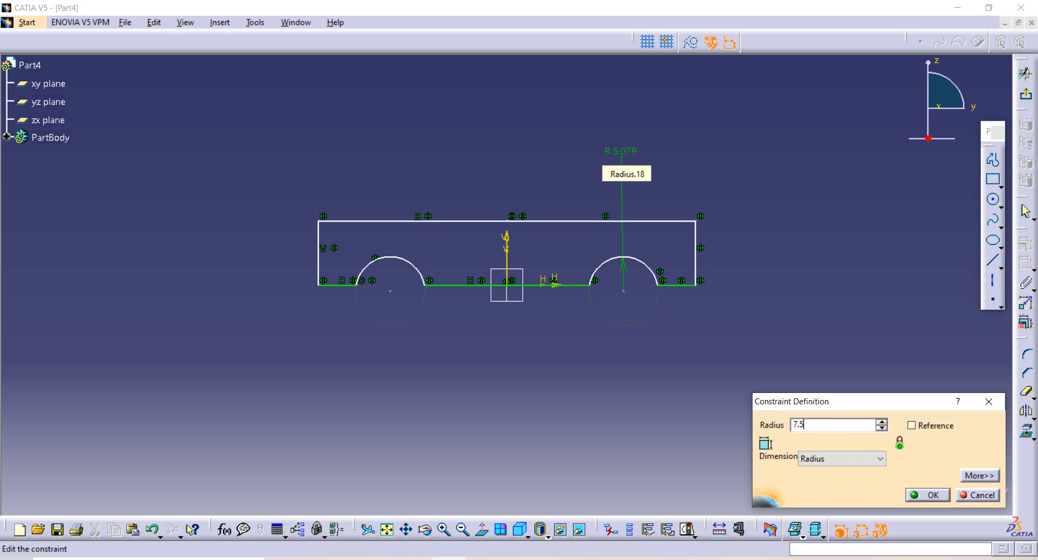
key(Return)
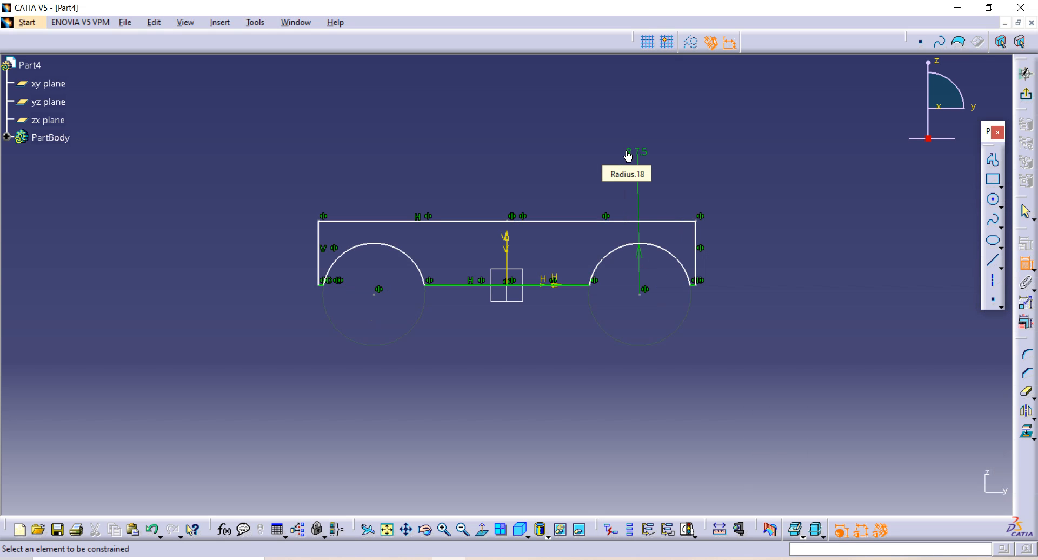
Constrain the overall width between the profile's two vertical sides to 70 mm
click(701, 265)
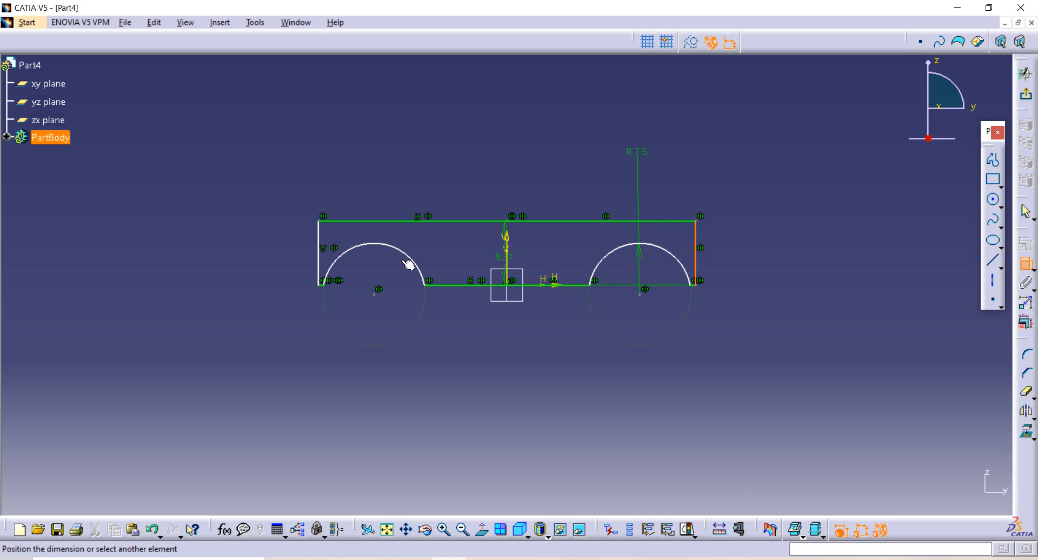
click(324, 258)
click(435, 108)
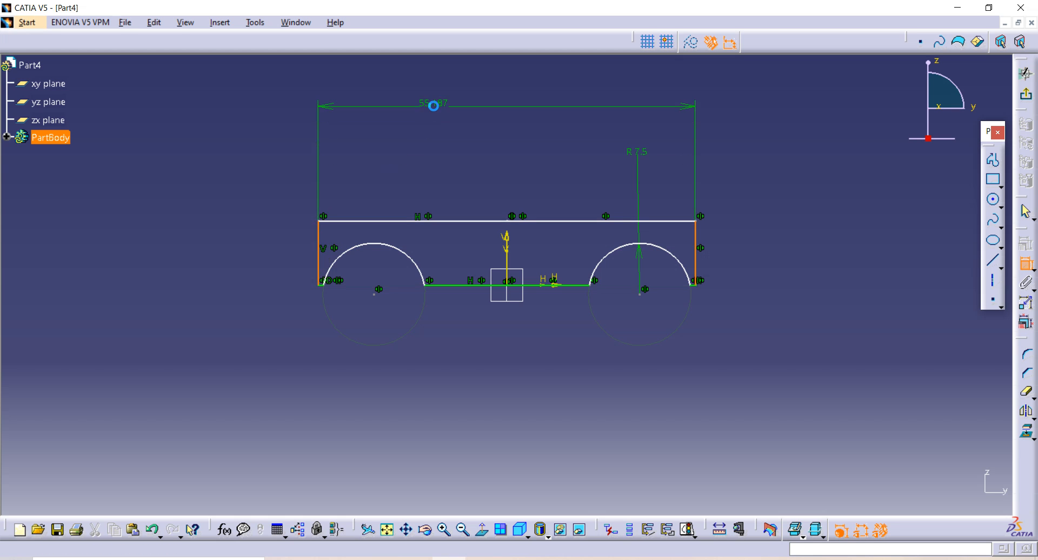
double_click(439, 103)
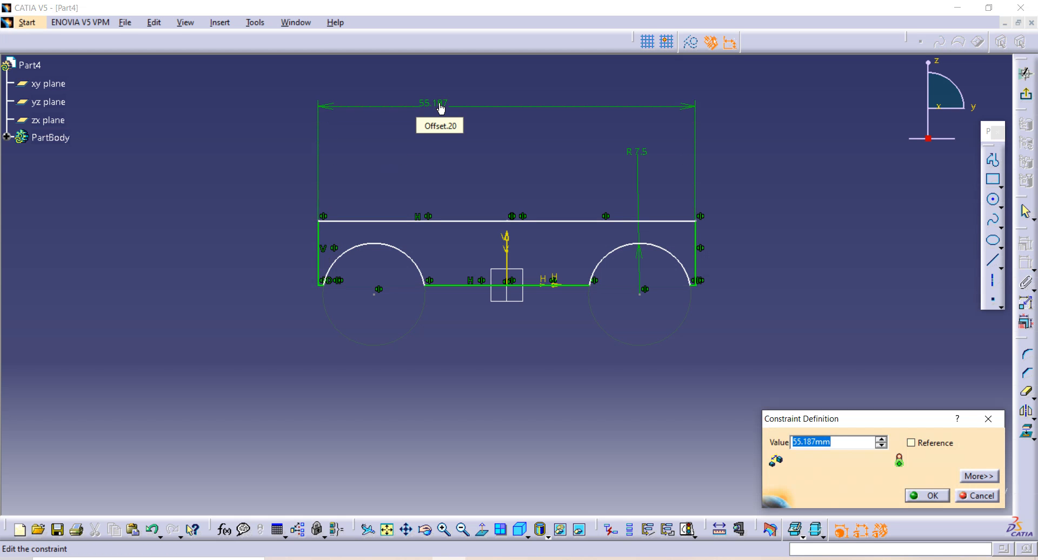
text(70)
key(Return)
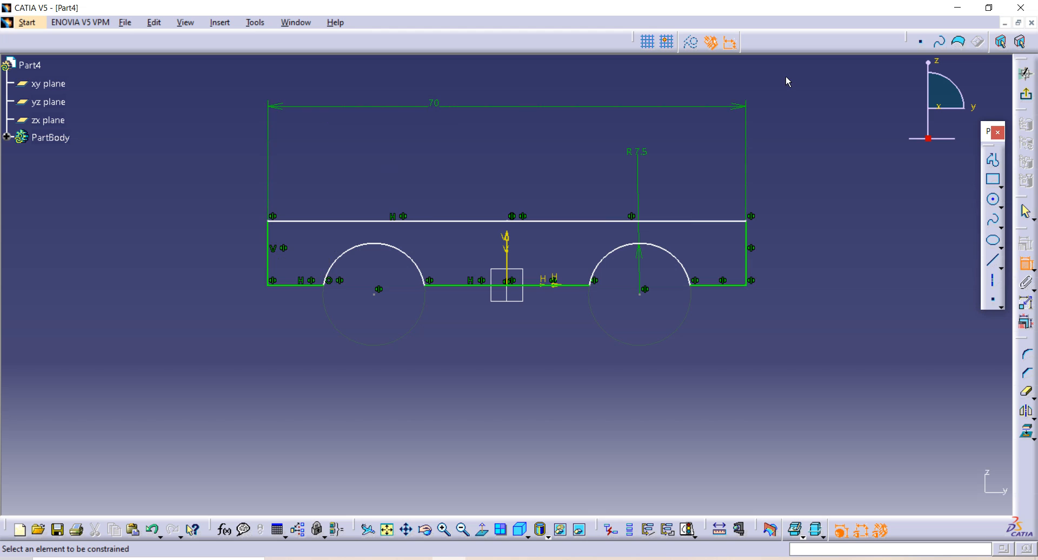
Dimension the right vertical side of the profile and set its height to 12.5 mm
click(746, 258)
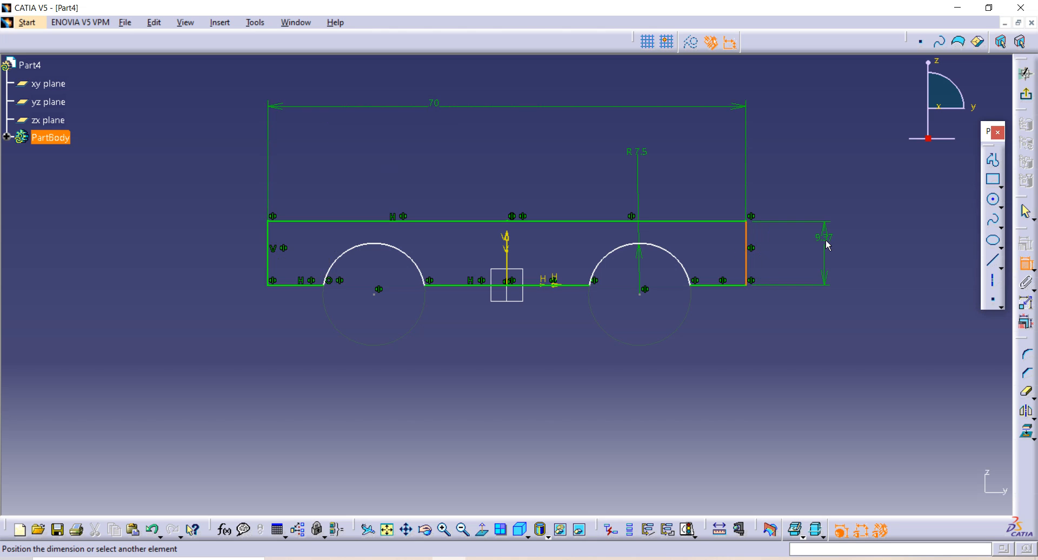
click(827, 246)
double_click(828, 244)
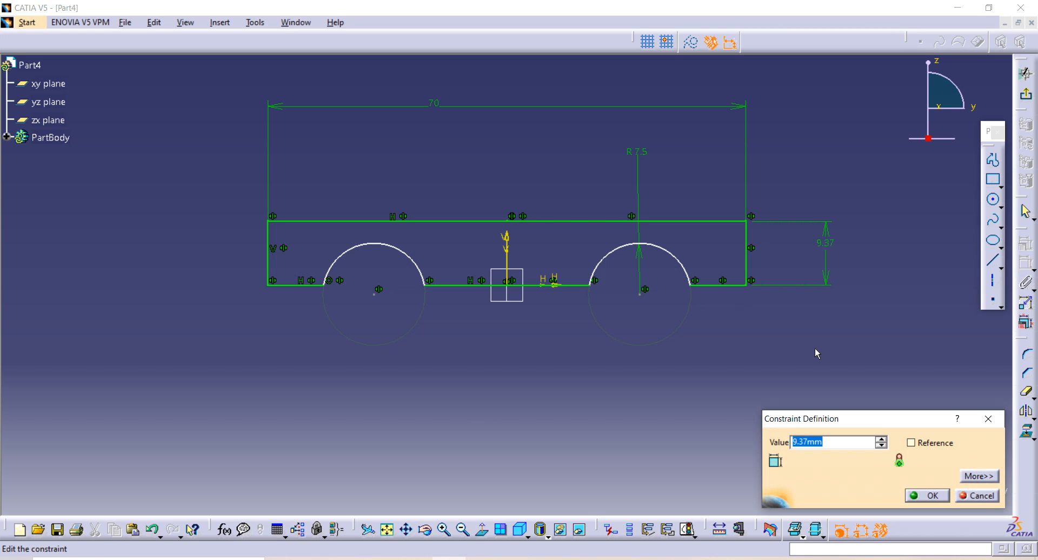
text(12.5)
key(Return)
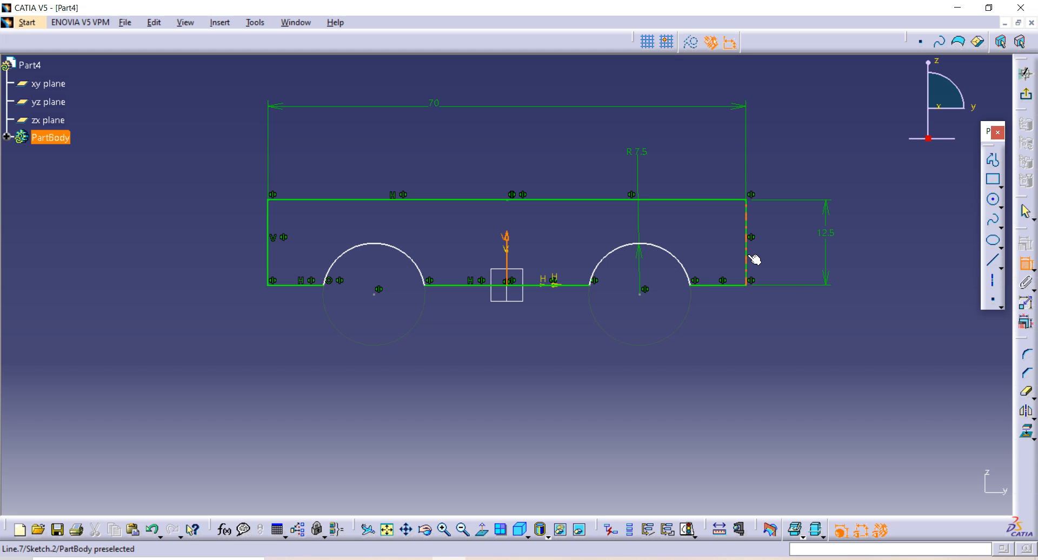
Constrain the distance from the vertical axis to the outer end of the right arch to 30 mm
click(693, 284)
click(640, 414)
double_click(640, 414)
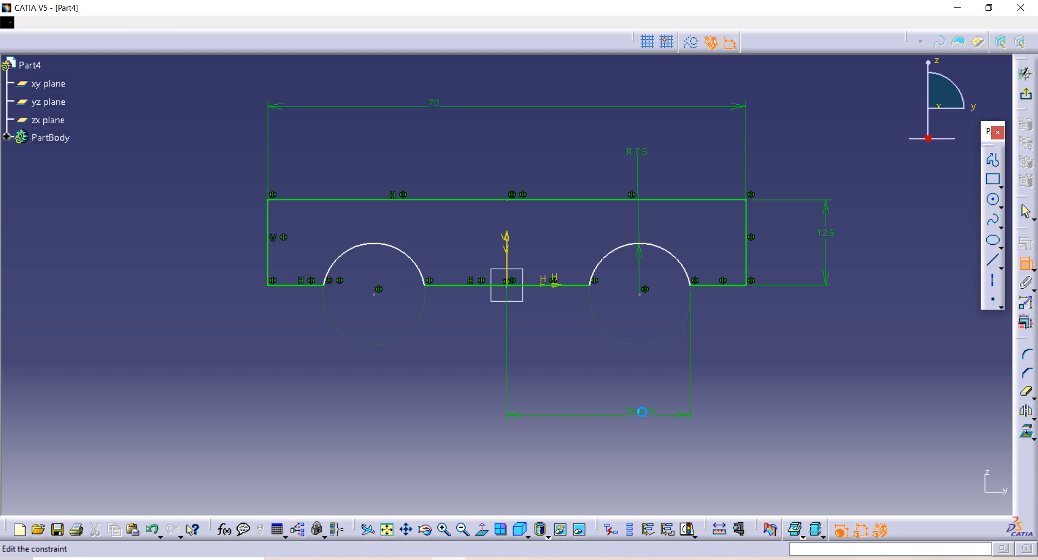
text(30)
key(Return)
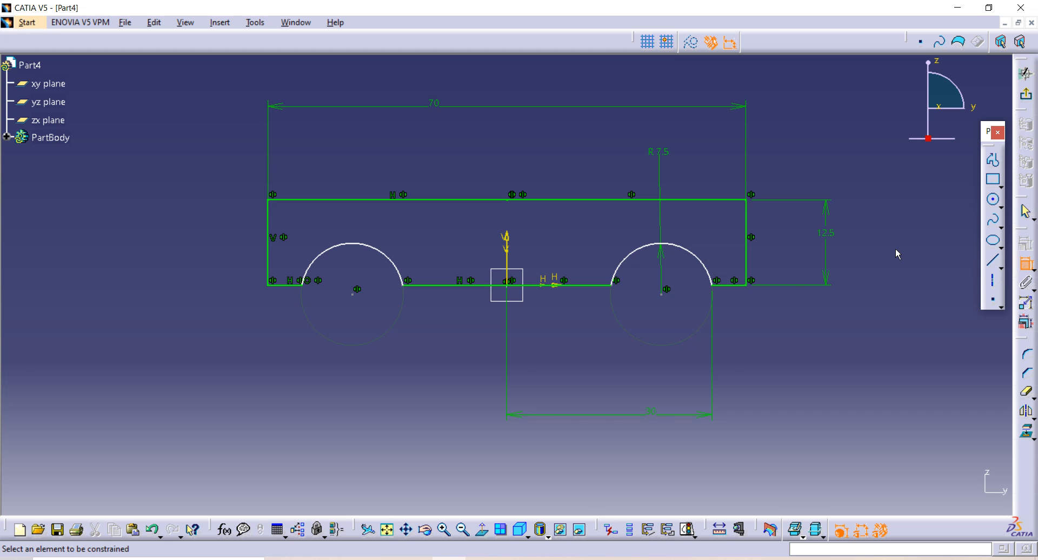
click(1026, 212)
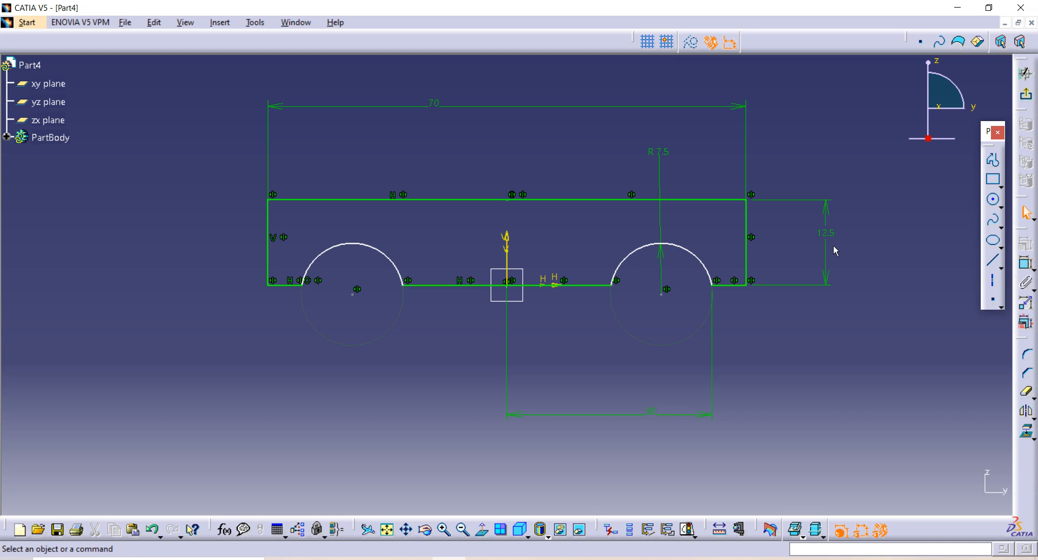
Apply a Coincidence constraint between the right arch's centre point and the profile's base line
click(662, 294)
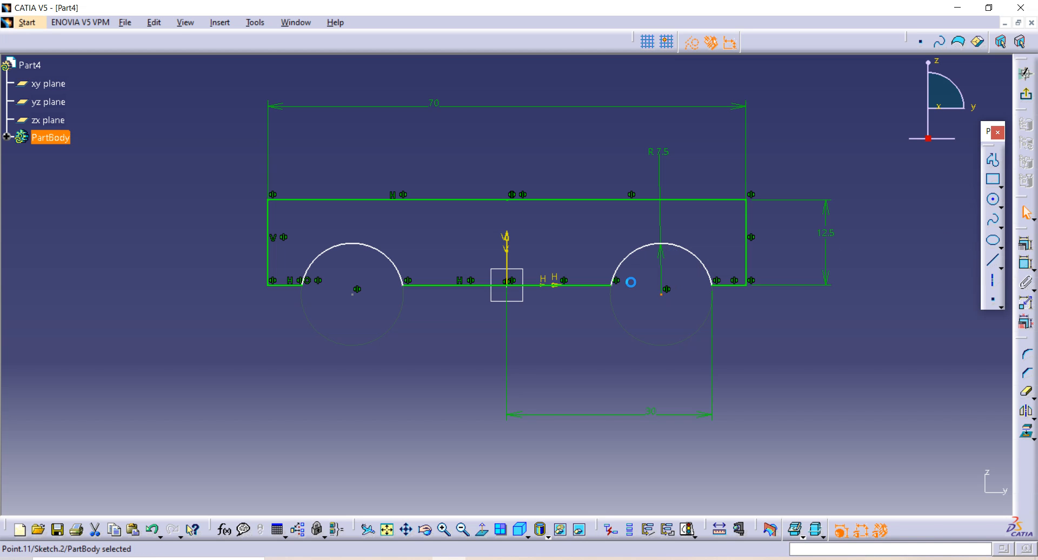
click(588, 292)
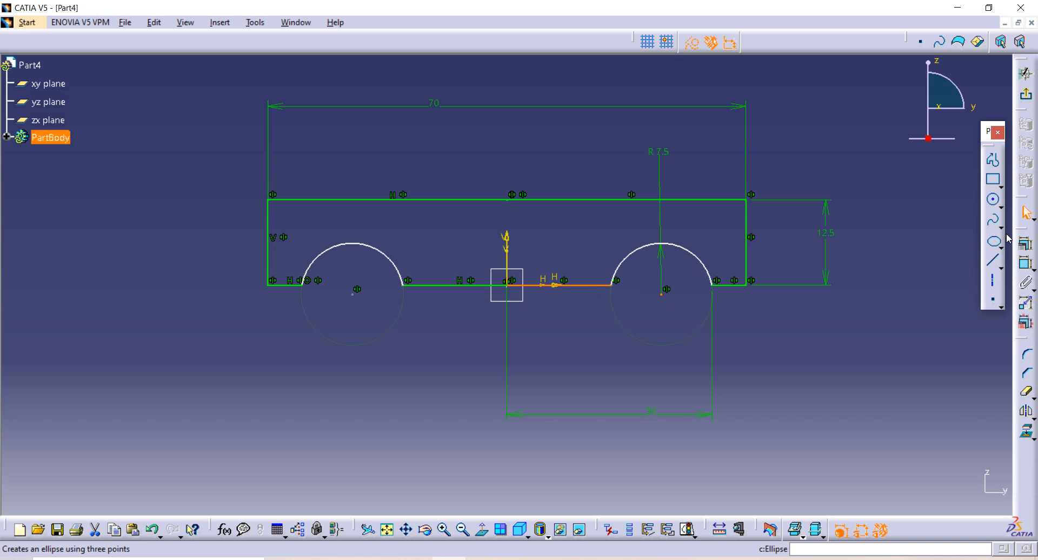
click(1026, 245)
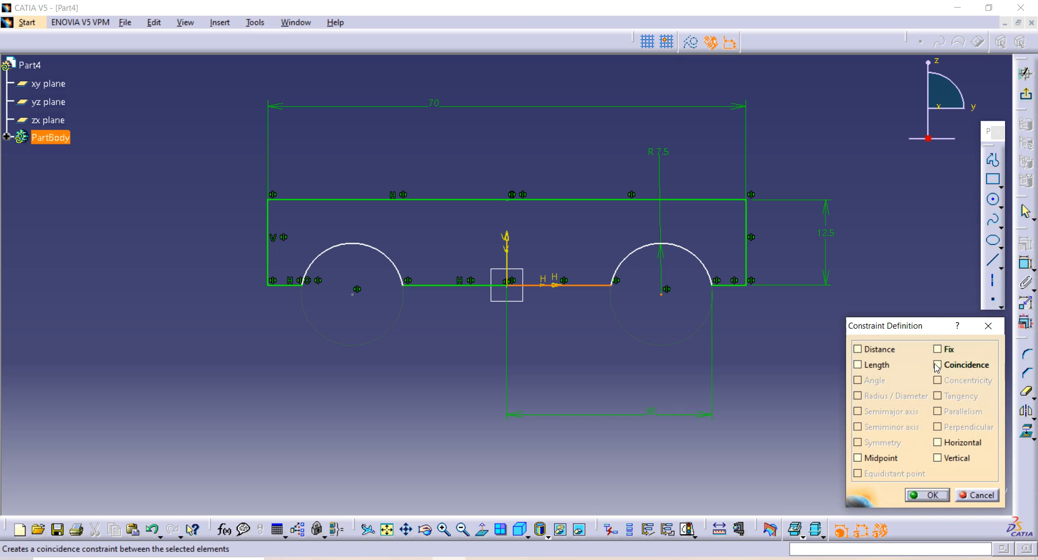
click(937, 364)
click(927, 495)
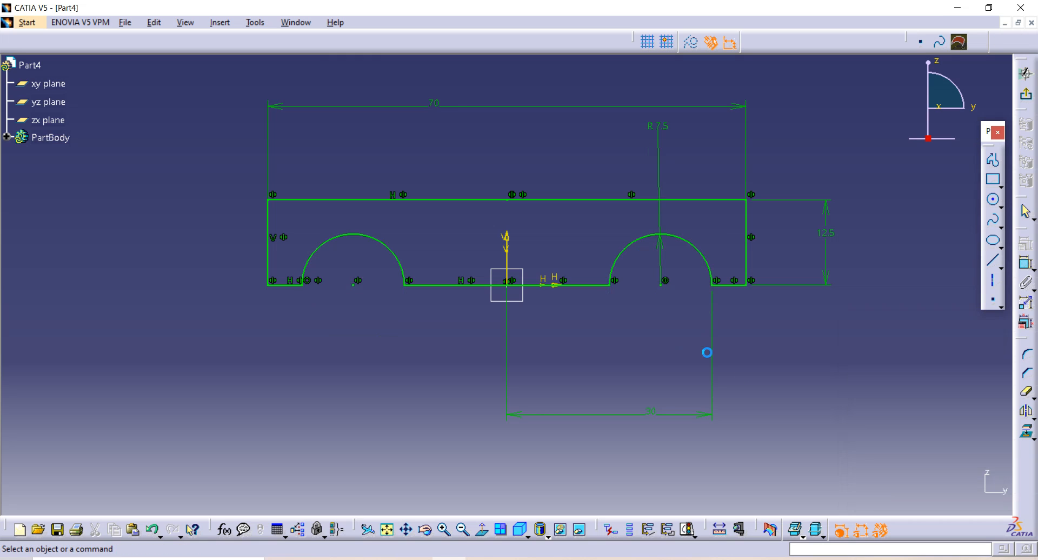
Finish the sketch and extrude the profile as a pad with a length of 30/2 mm and mirrored extent
click(1026, 73)
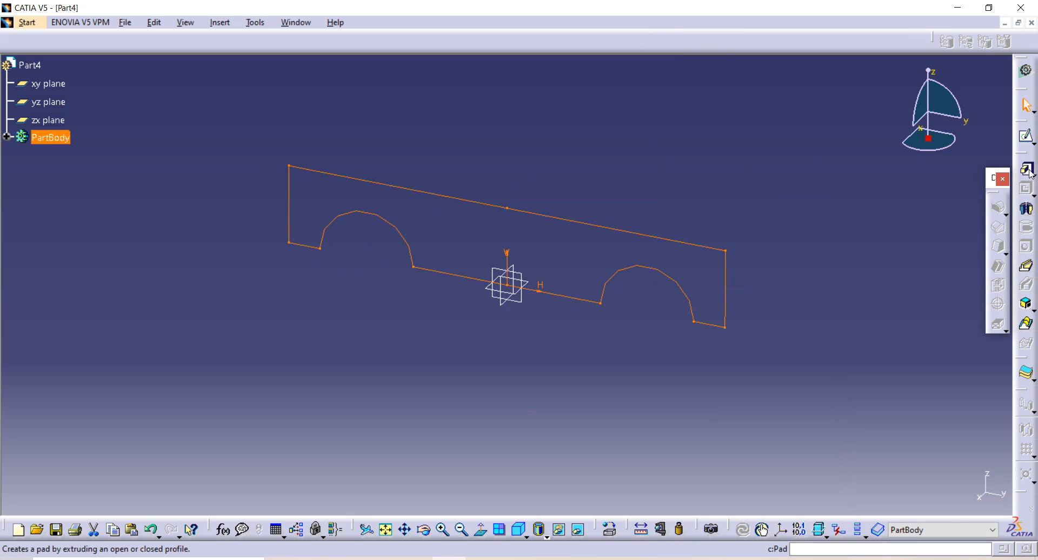
click(1029, 172)
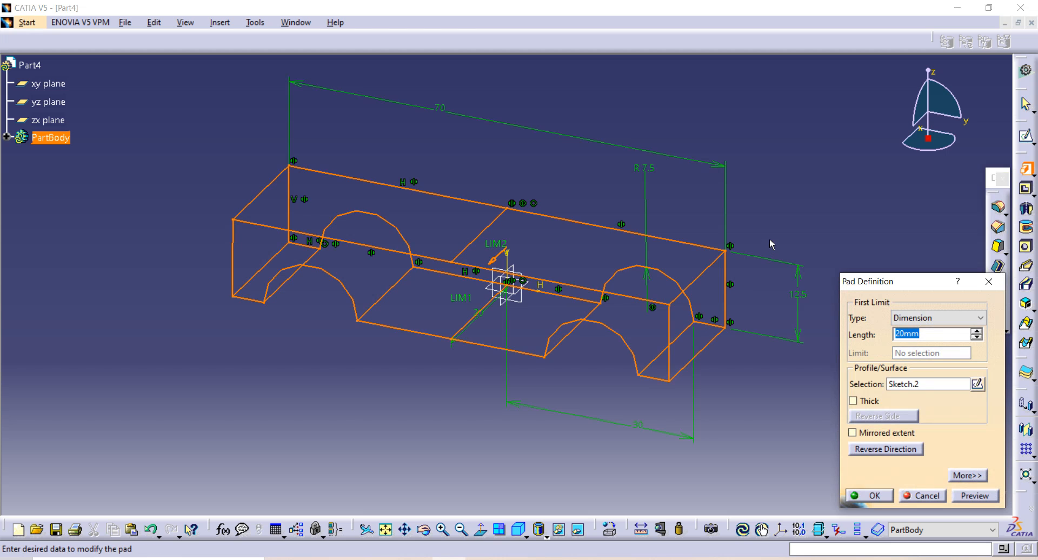
middle_drag(770, 238, 532, 300)
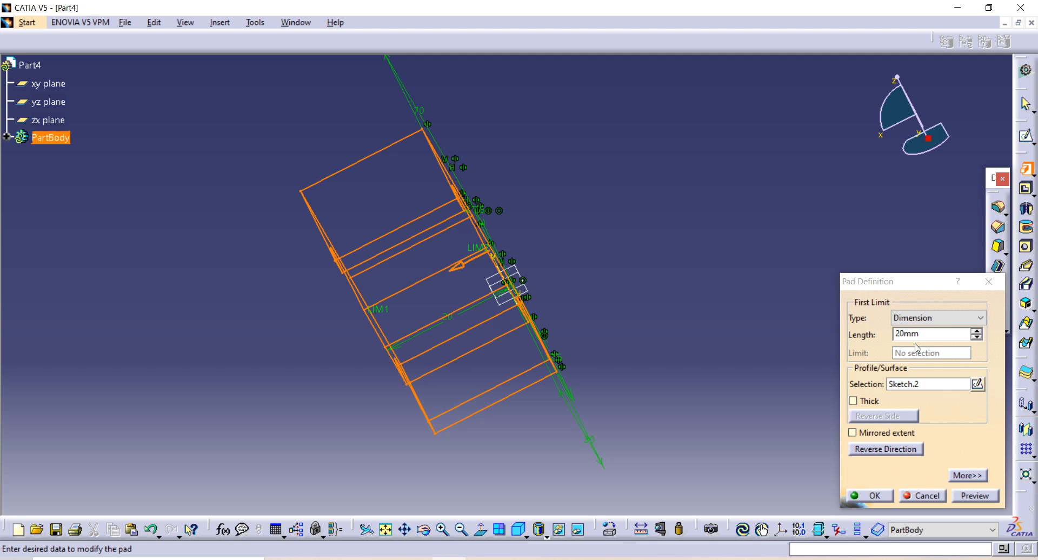
key(BackSpace)
double_click(933, 334)
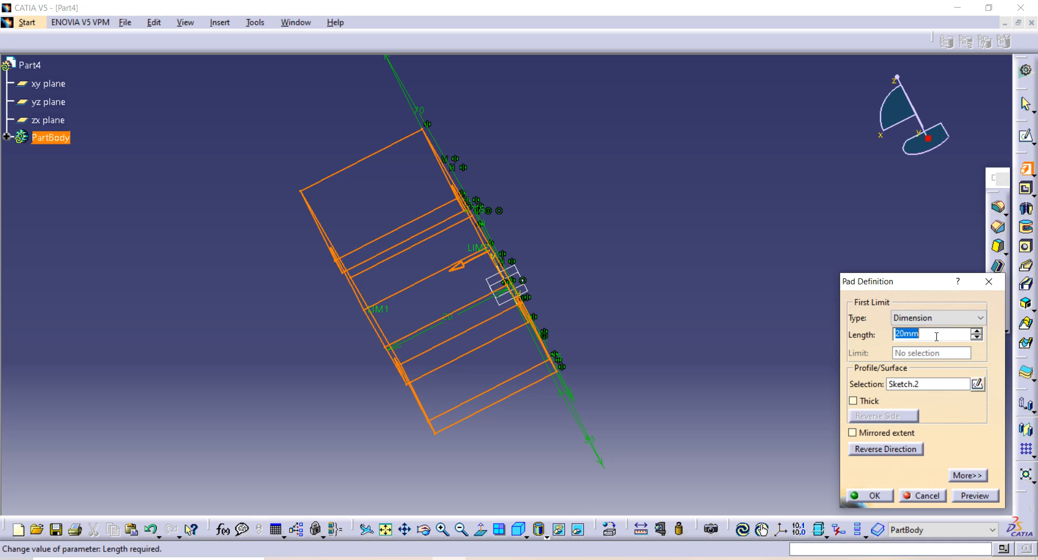
key(BackSpace)
text(30/2)
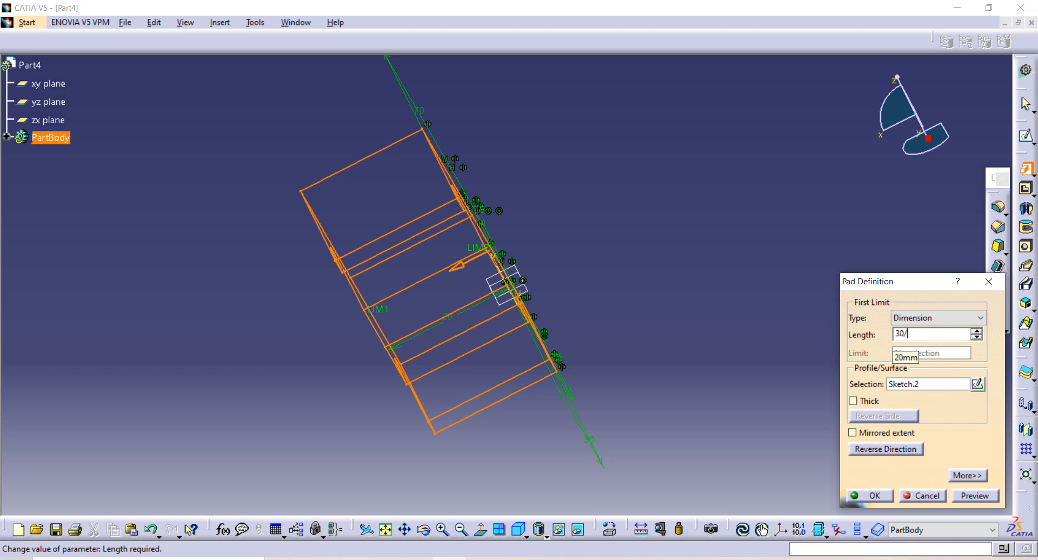
click(853, 433)
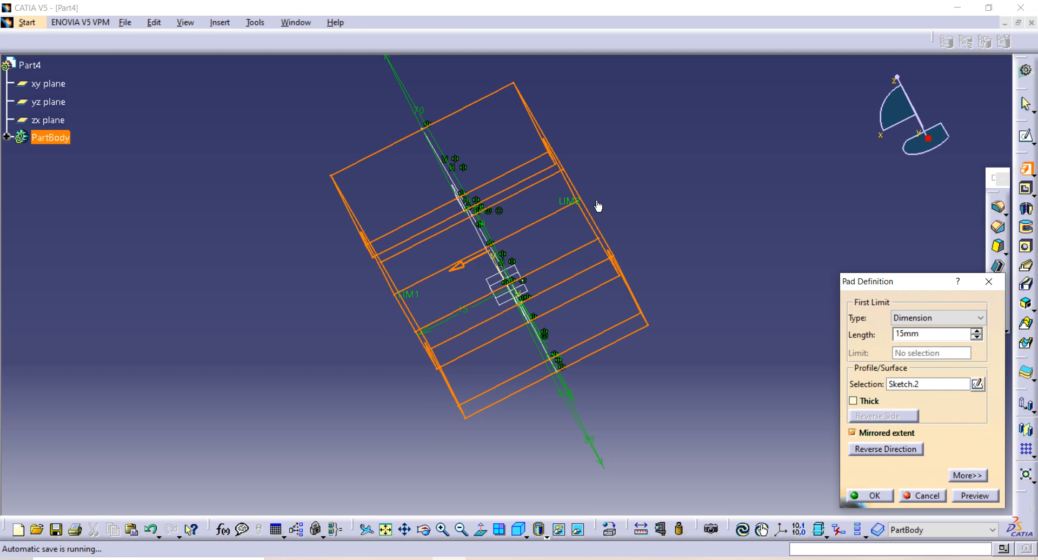
click(968, 496)
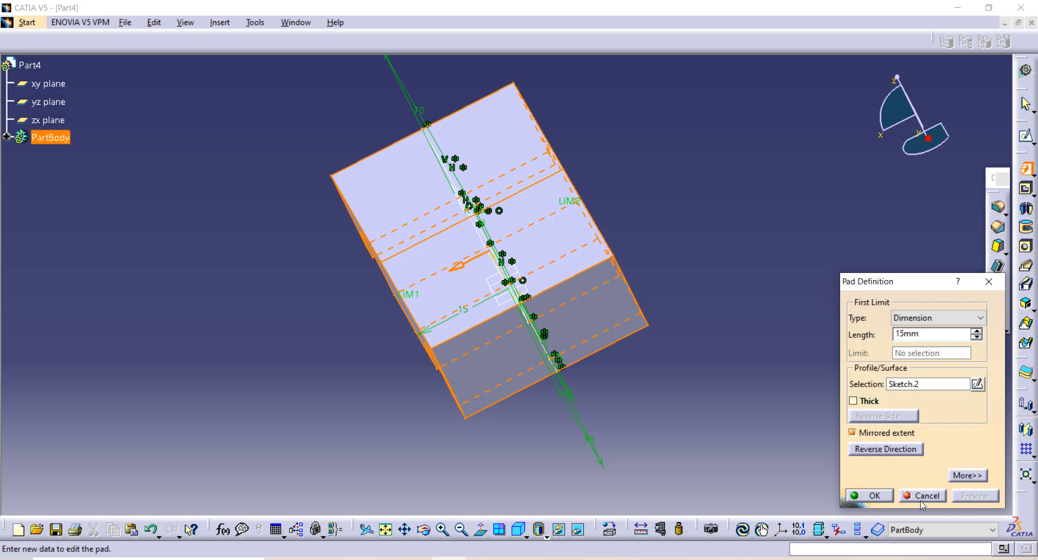
click(891, 496)
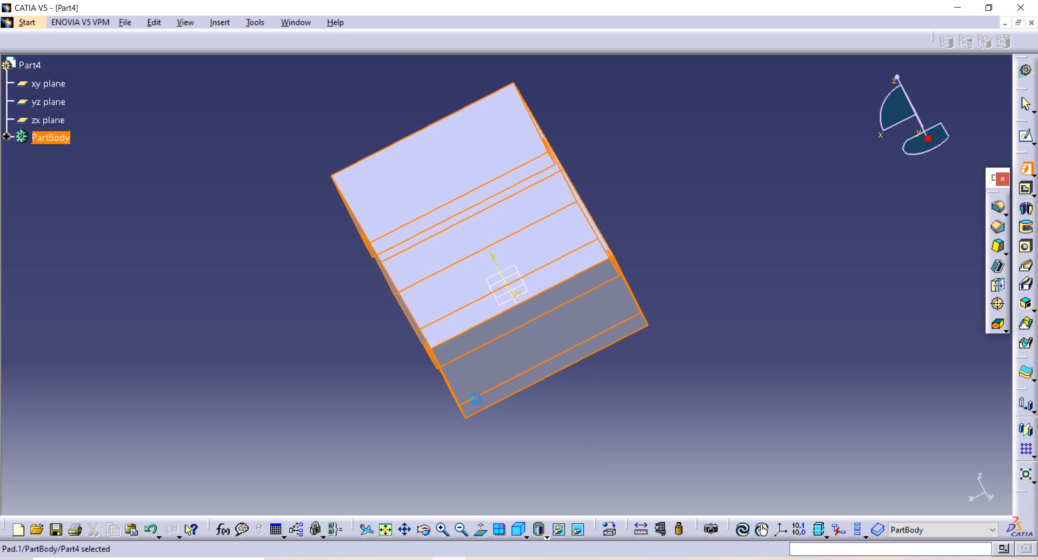
Open a sketch on the pad's front face and project the right arch, both adjoining base edges and the right half of the top edge
middle_drag(378, 376, 498, 320)
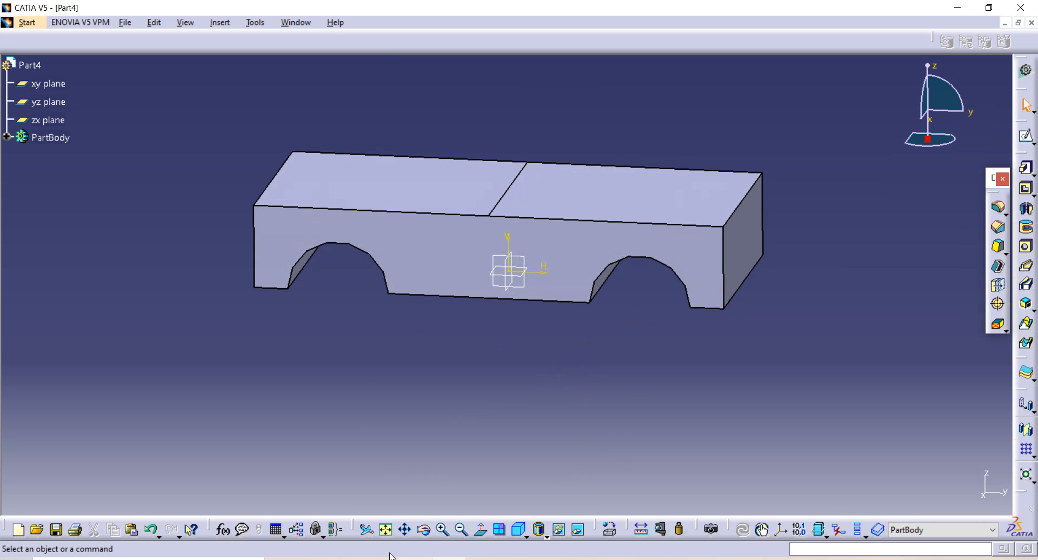
middle_drag(384, 342, 387, 313)
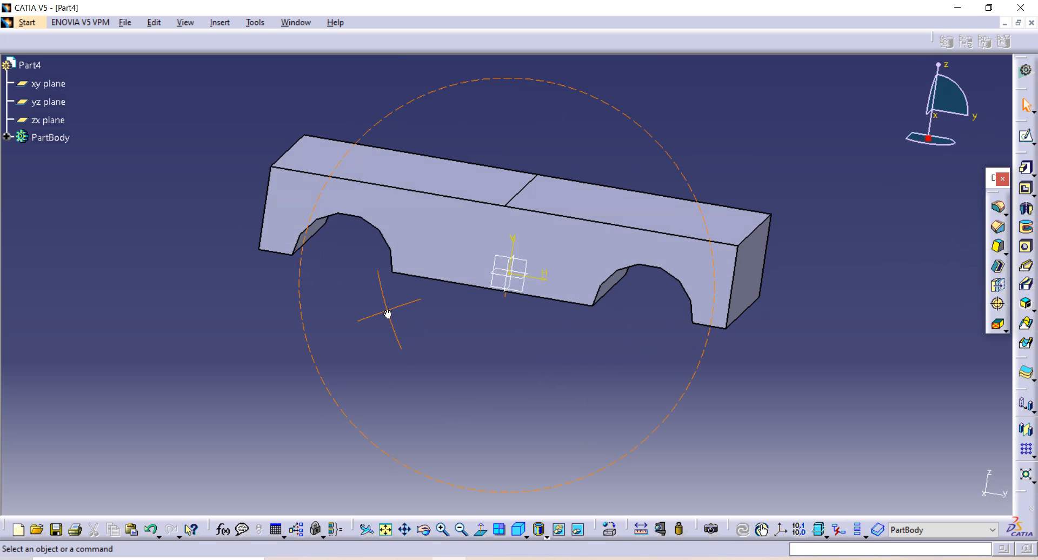
click(563, 241)
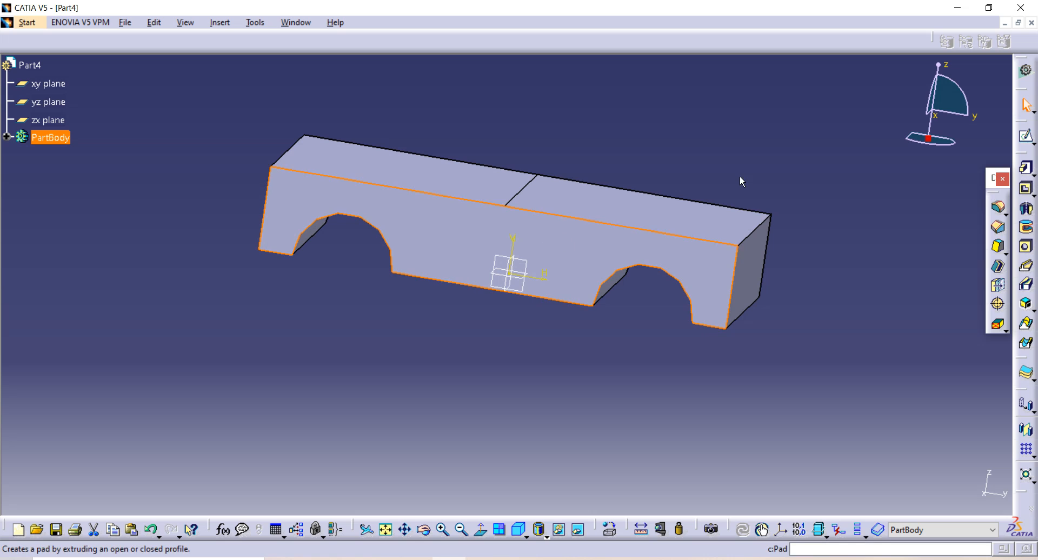
click(1025, 140)
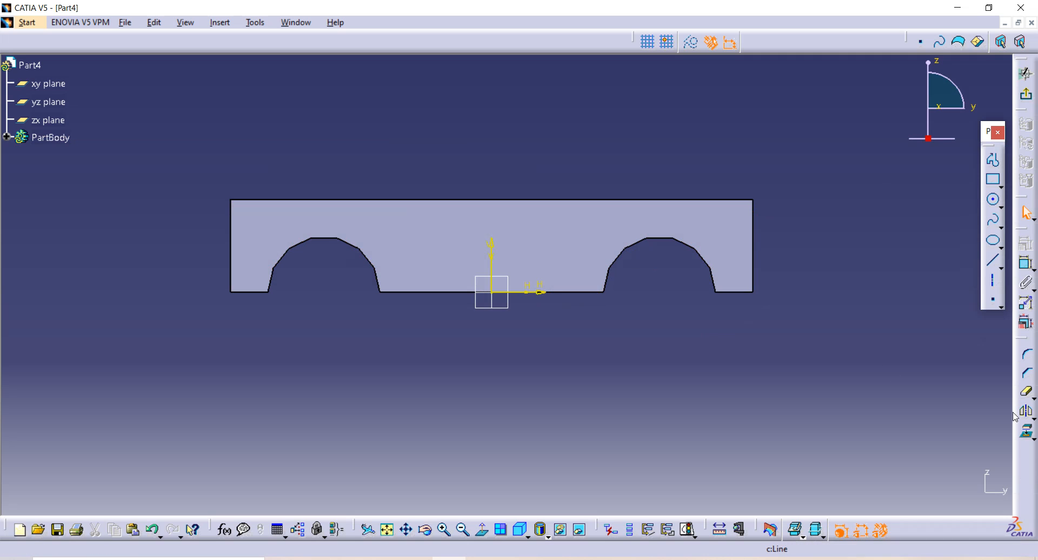
click(1027, 432)
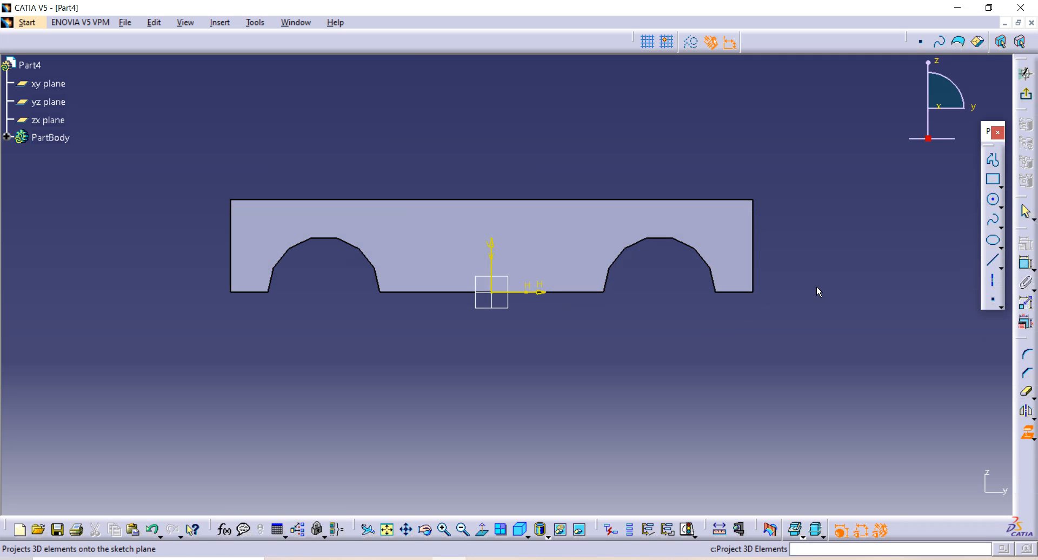
click(623, 261)
click(588, 294)
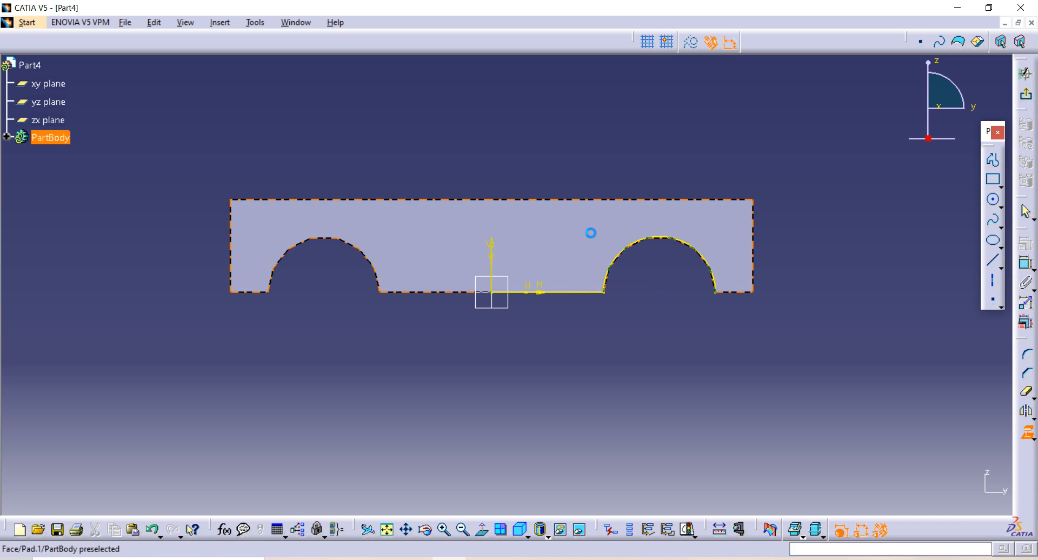
click(578, 201)
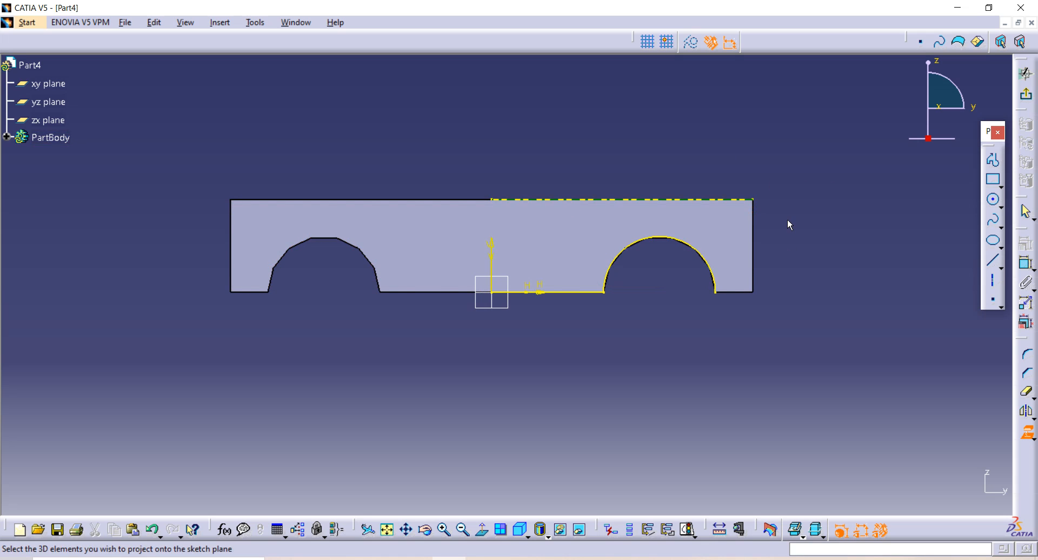
click(743, 298)
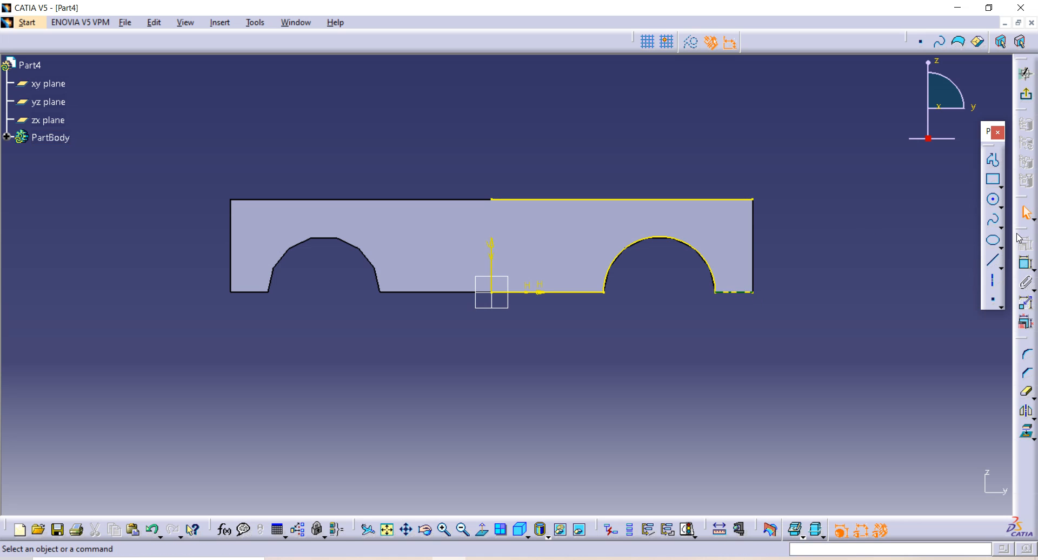
Draw a circle about 21 mm in diameter centred on the right arch's centre point
click(994, 201)
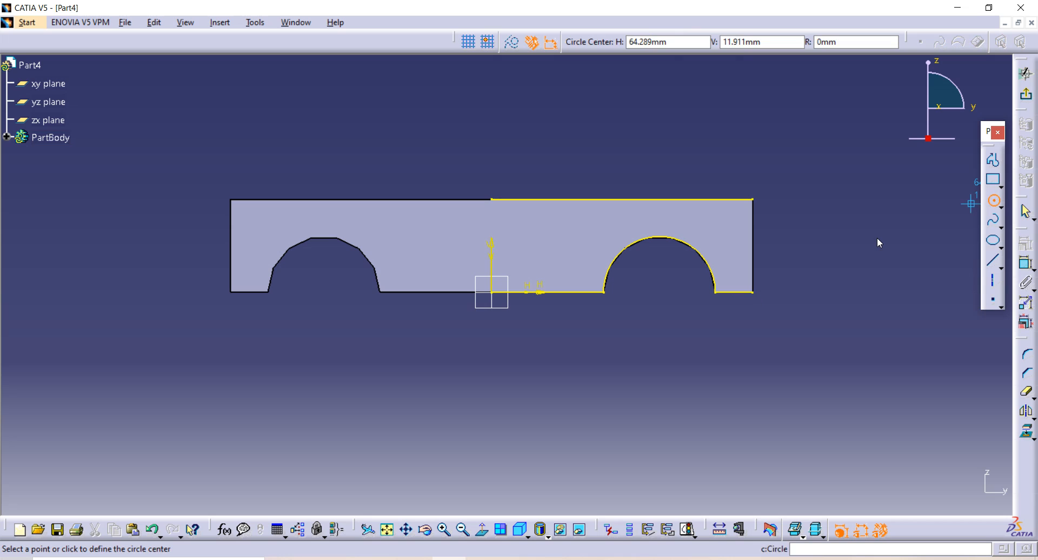
click(659, 292)
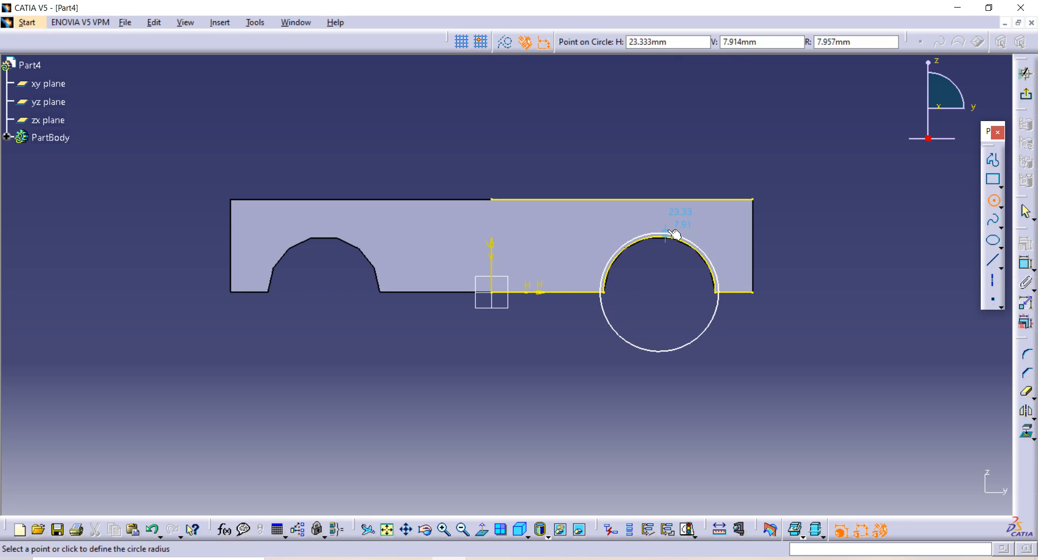
click(679, 215)
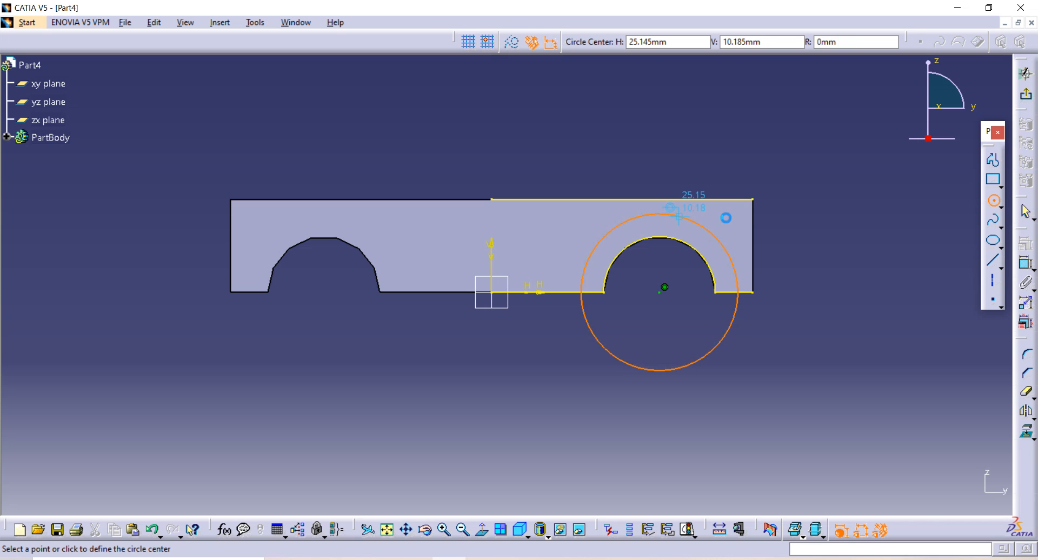
key(Escape)
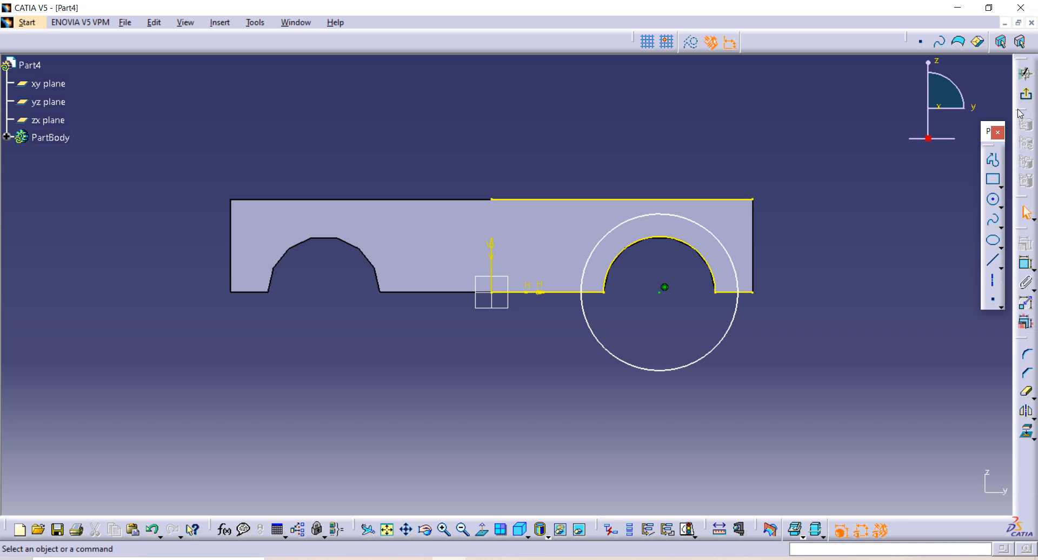
Dimension the circle around the right arch and set its diameter to 25 mm
click(1026, 263)
click(734, 326)
click(819, 313)
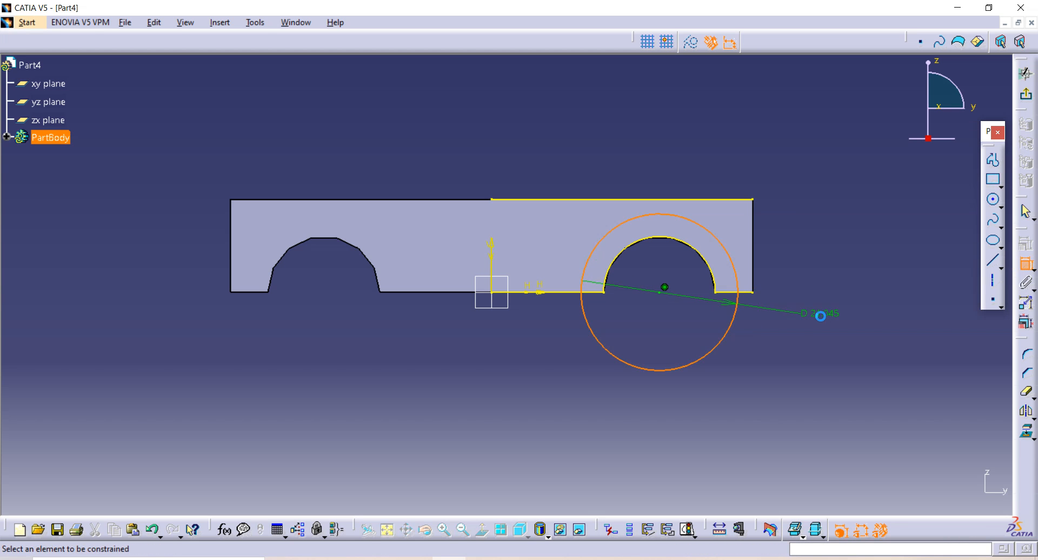
double_click(827, 311)
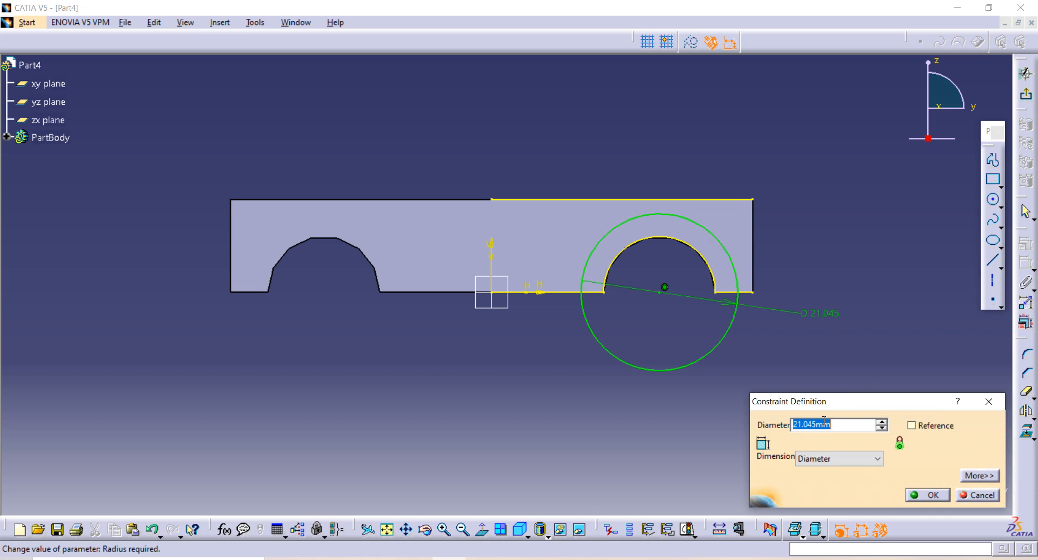
key(BackSpace)
key(Return)
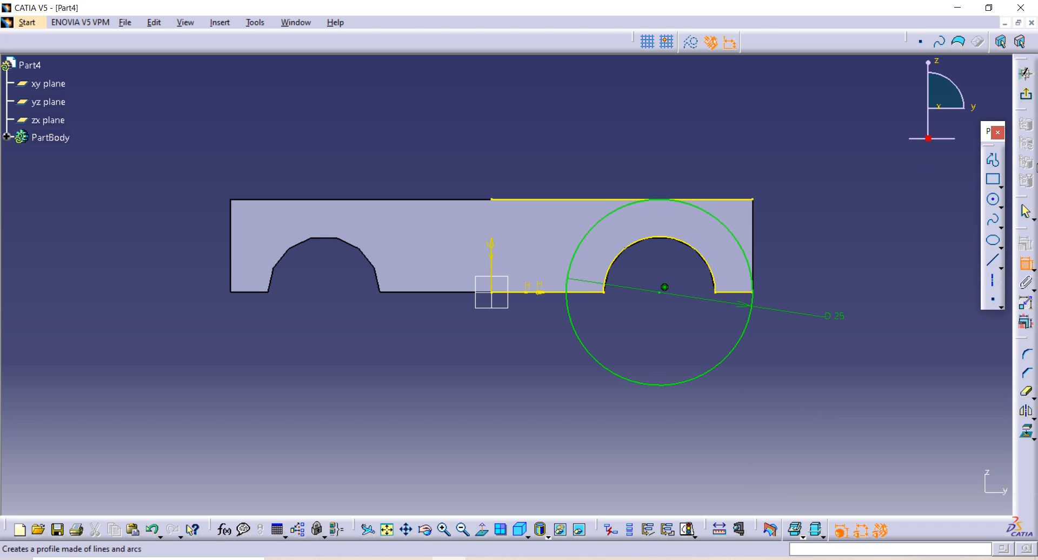
Trim the circle to its upper outer quarter arc and the top line to its tangent point, then delete the 25 mm diameter dimension
click(1026, 392)
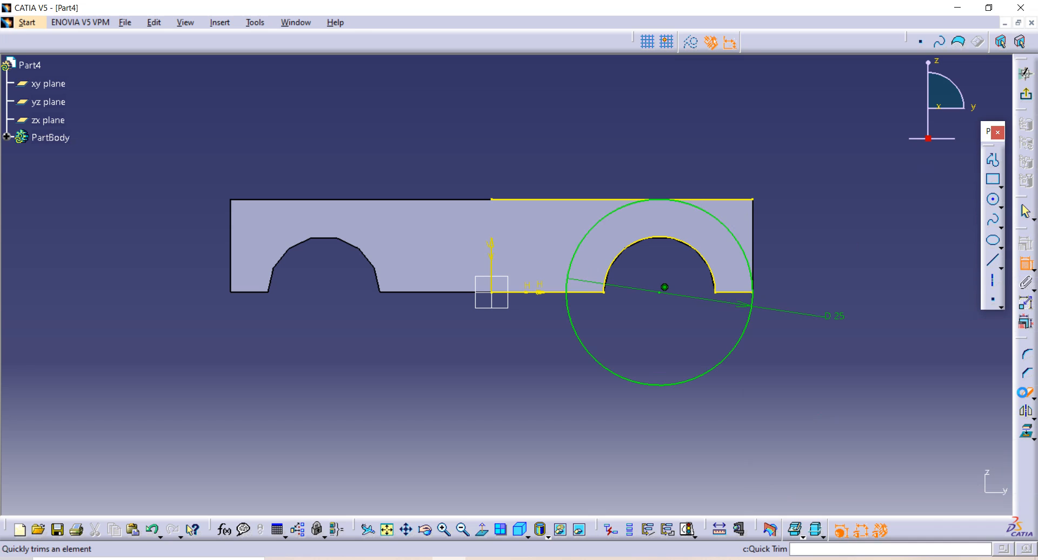
click(743, 200)
click(727, 361)
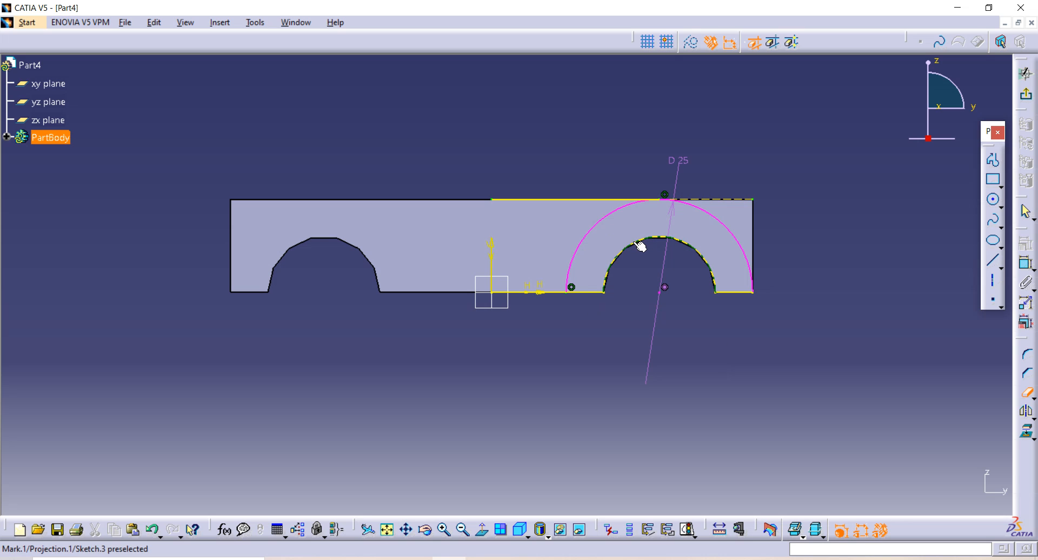
click(573, 255)
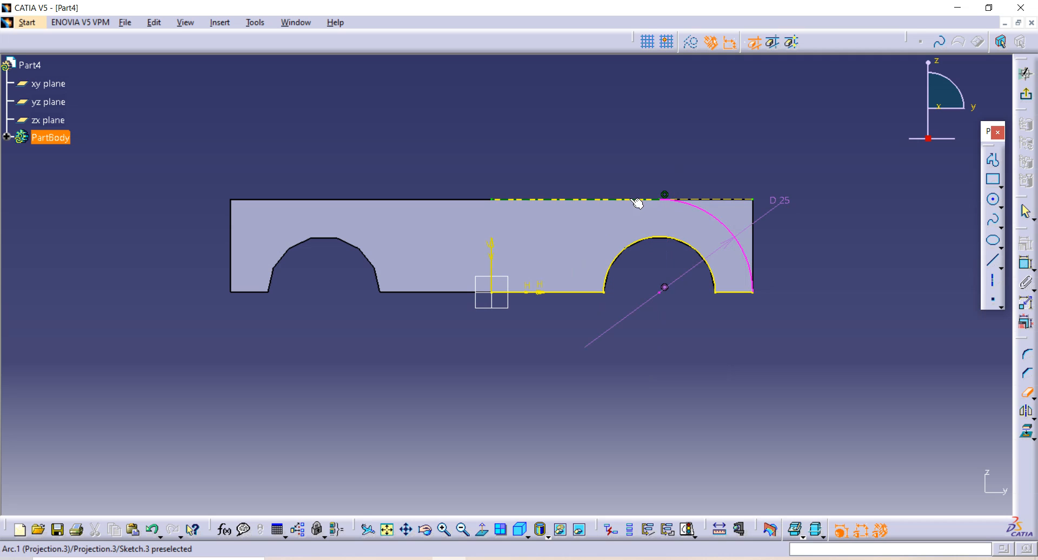
key(Escape)
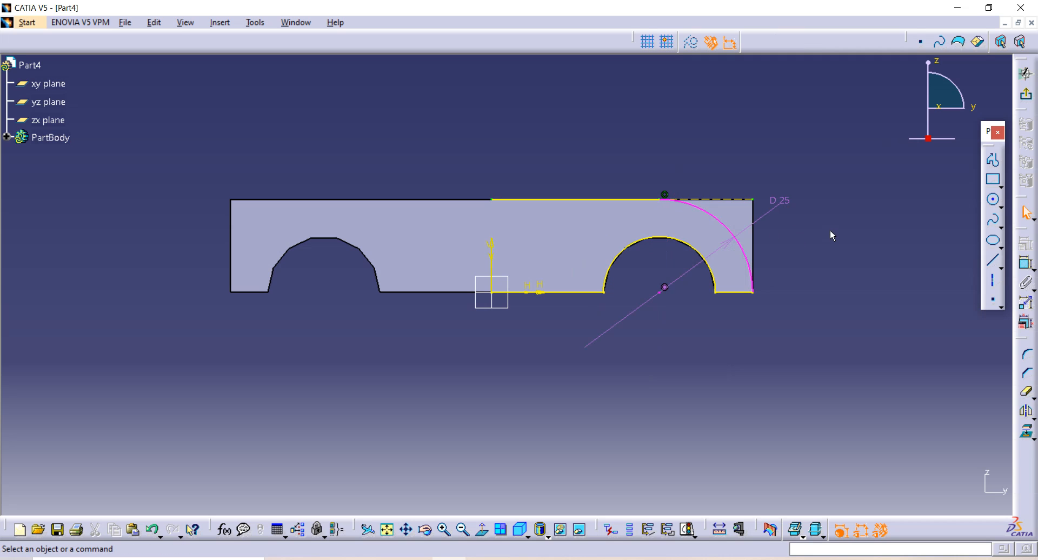
click(782, 200)
key(Delete)
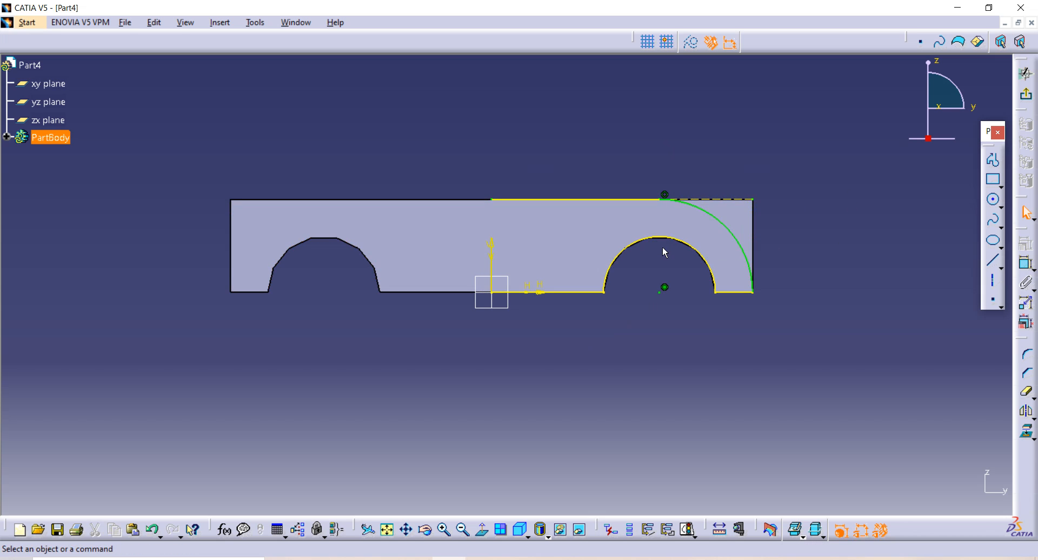
click(992, 219)
key(Escape)
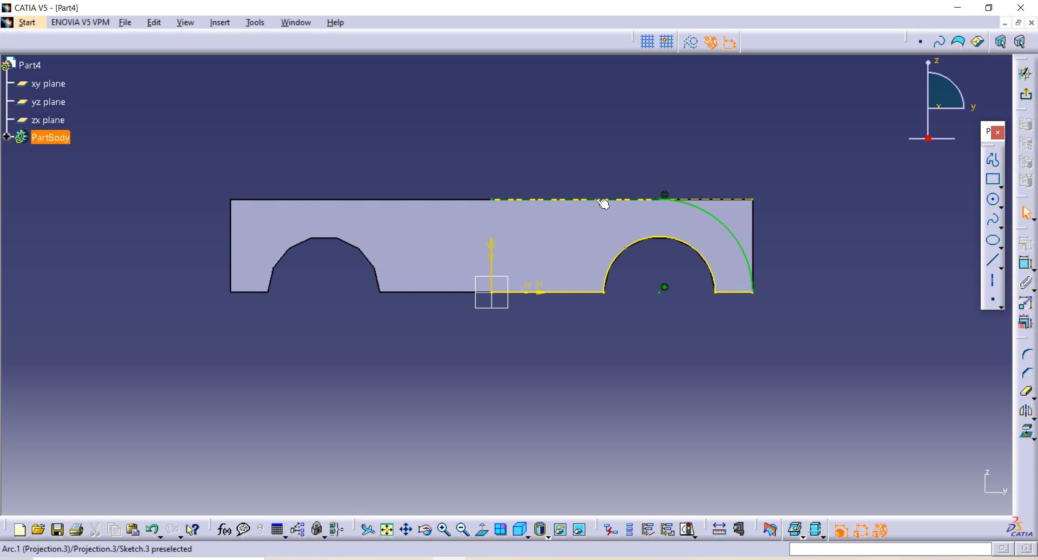
Mirror the quarter arc, right arch, both base lines and top line about the sketch's vertical axis
click(725, 226)
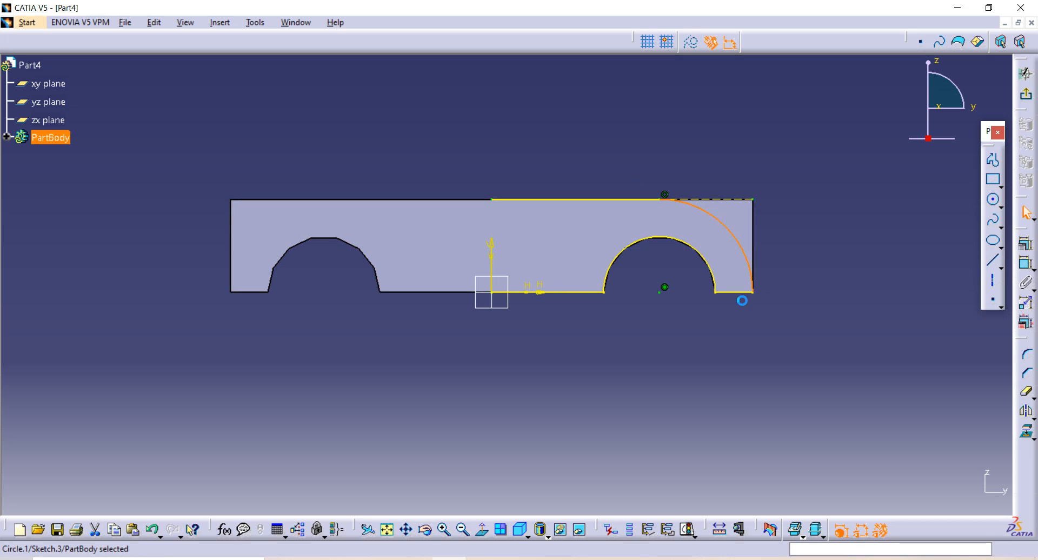
ctrl+click(742, 293)
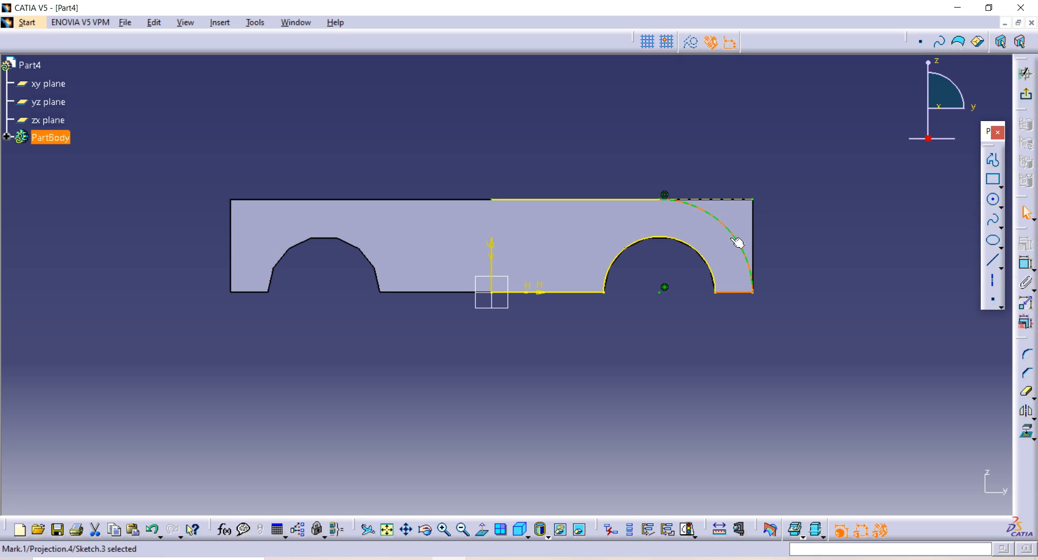
ctrl+click(624, 200)
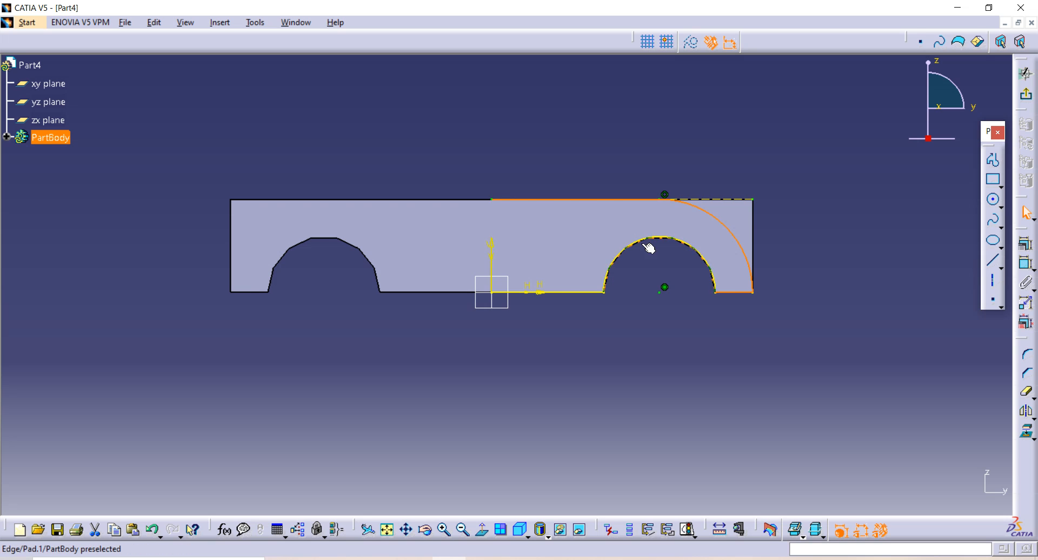
ctrl+click(625, 248)
ctrl+click(567, 297)
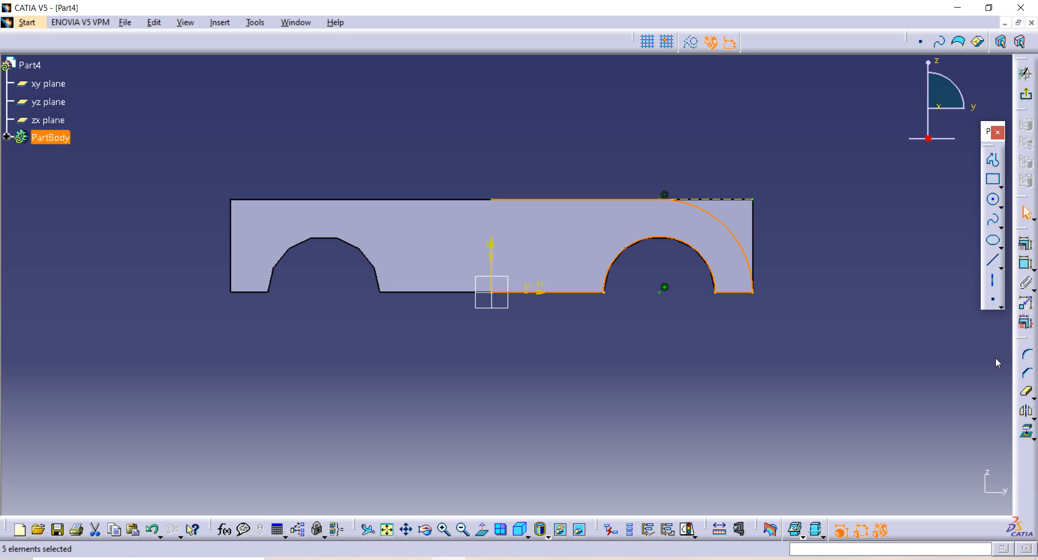
click(1027, 413)
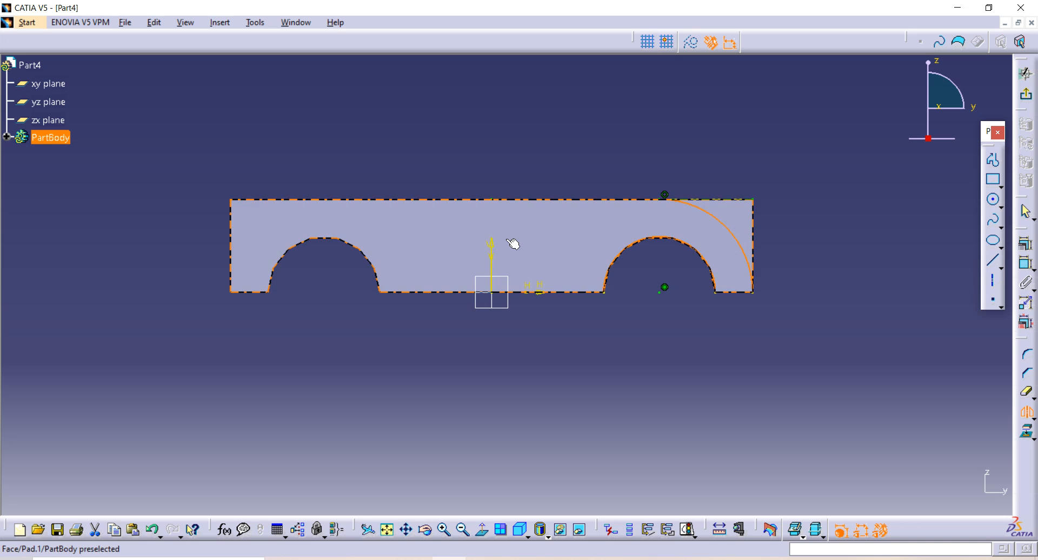
click(492, 257)
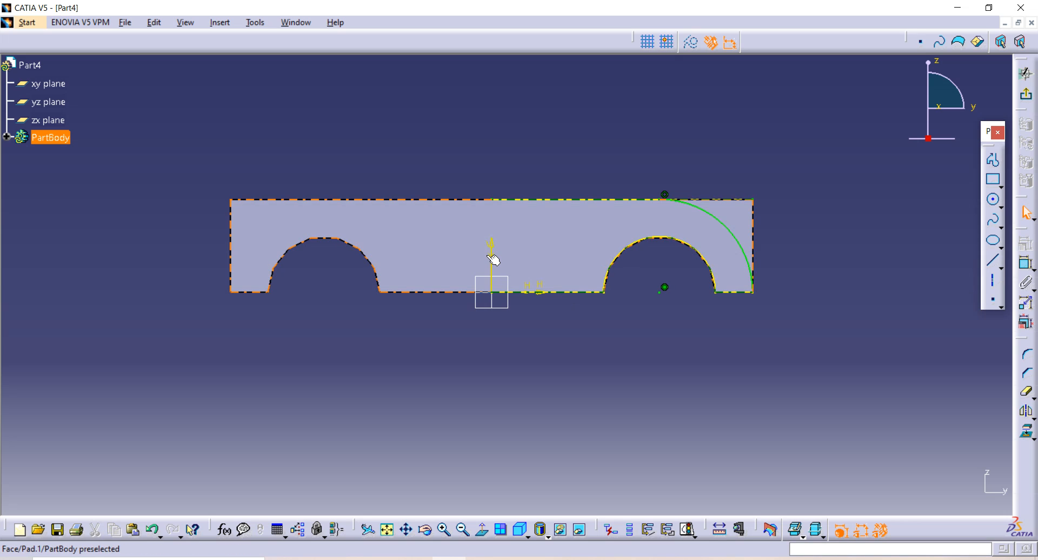
Select the right half's base lines, arch, quarter arc and top line and mirror them about the vertical axis
click(492, 259)
click(925, 394)
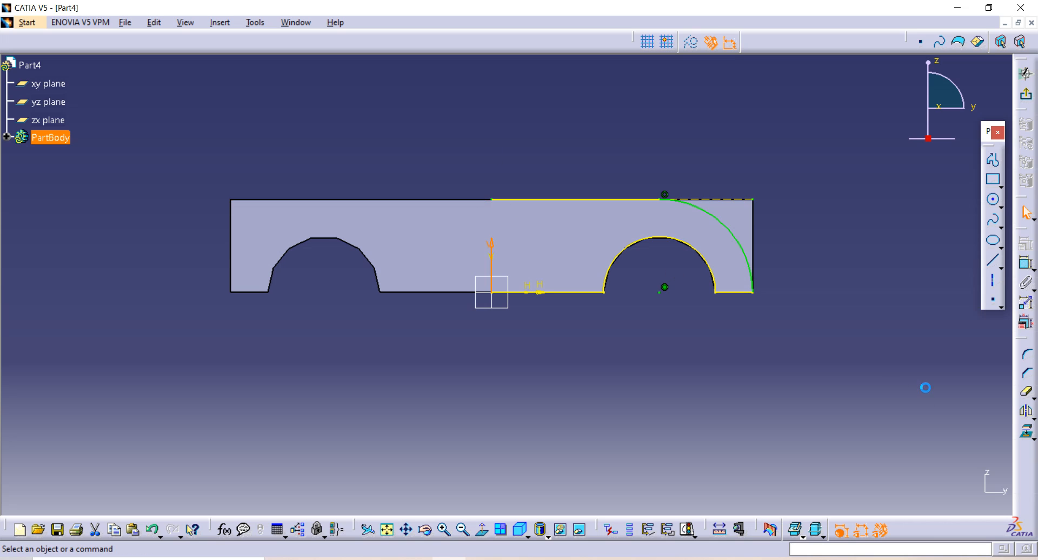
click(590, 292)
ctrl+click(624, 249)
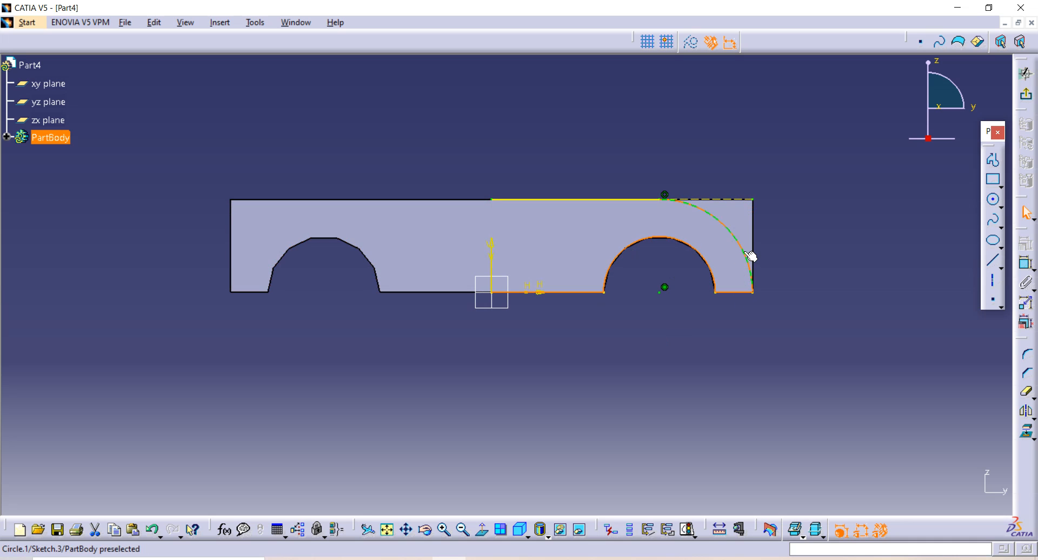
ctrl+click(751, 256)
ctrl+click(605, 200)
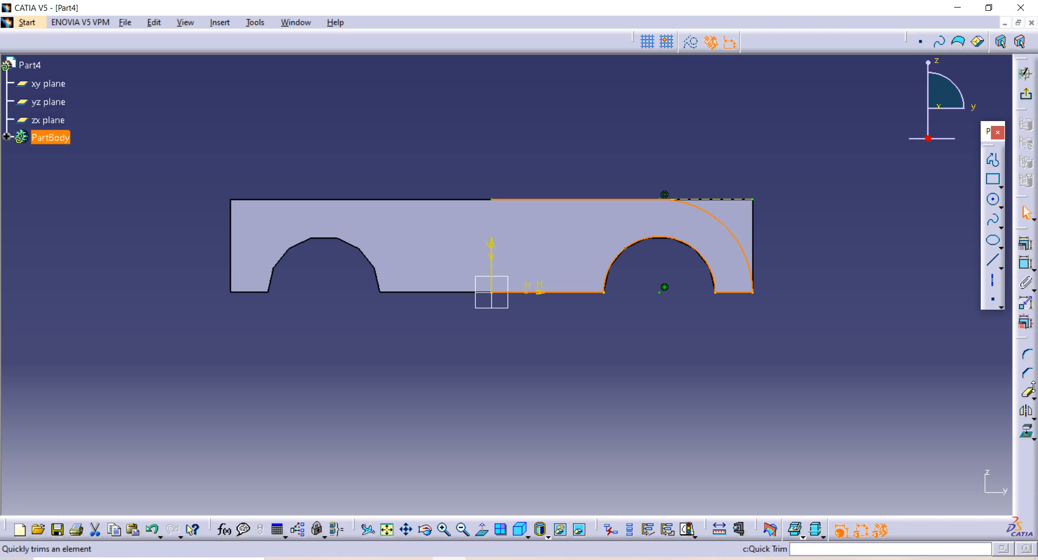
click(1026, 411)
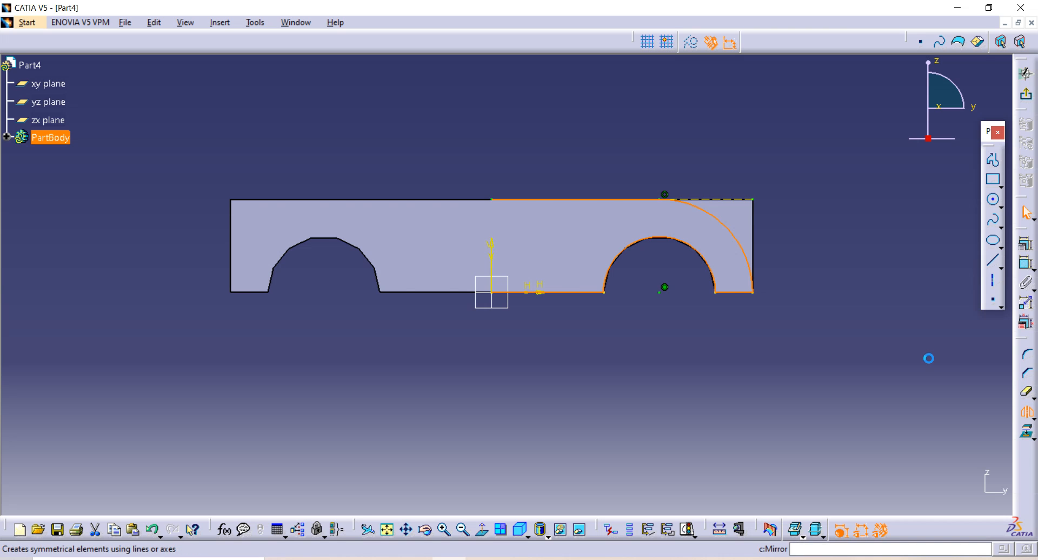
click(494, 265)
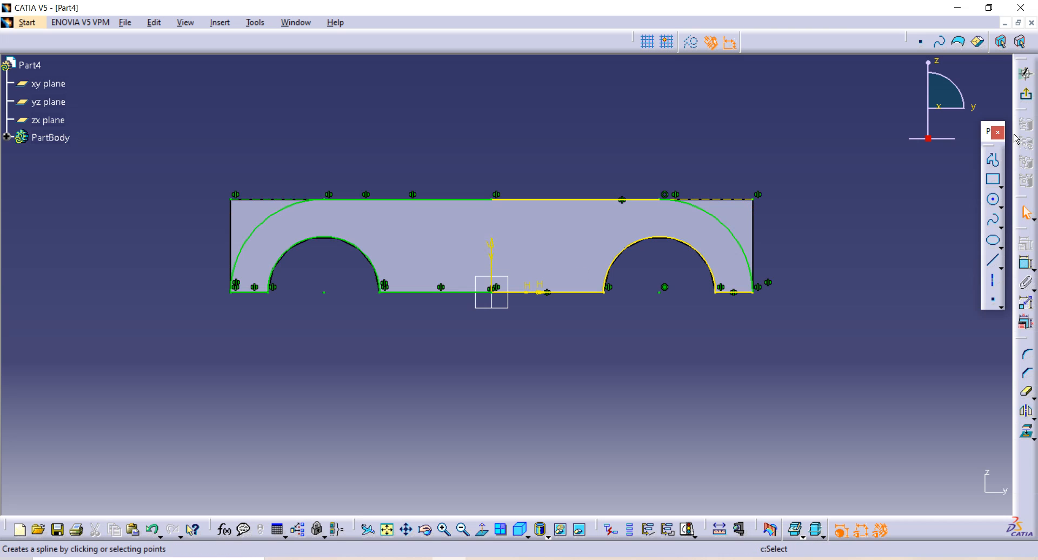
Exit the sketch and pad the rounded-end profile 5 mm outward from the front face
click(1026, 73)
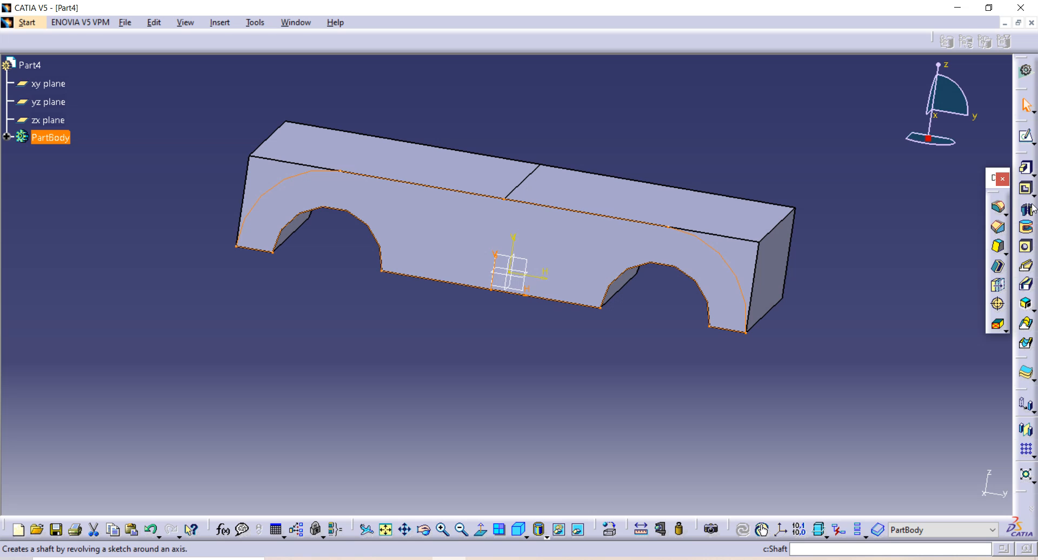
click(1027, 171)
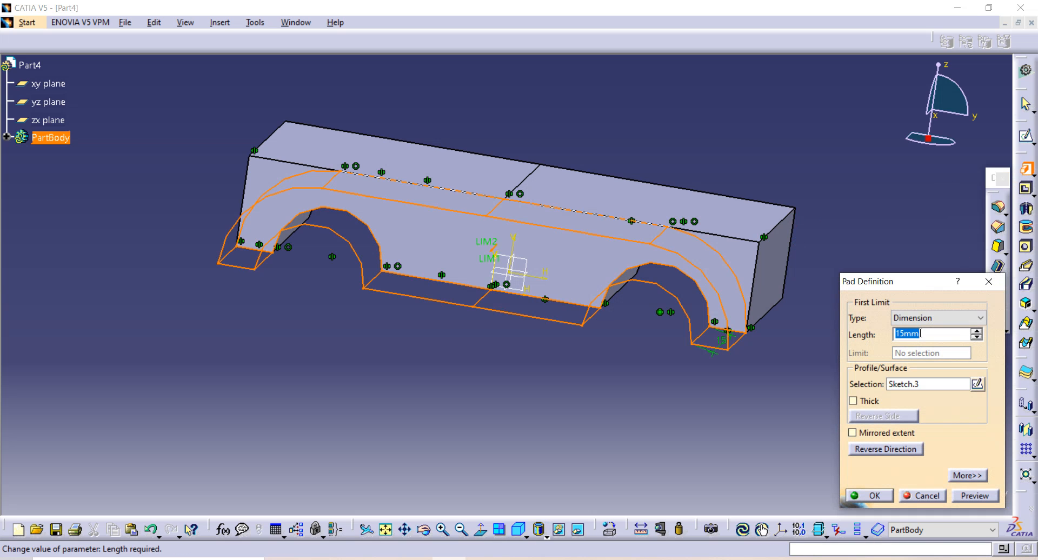
text(5)
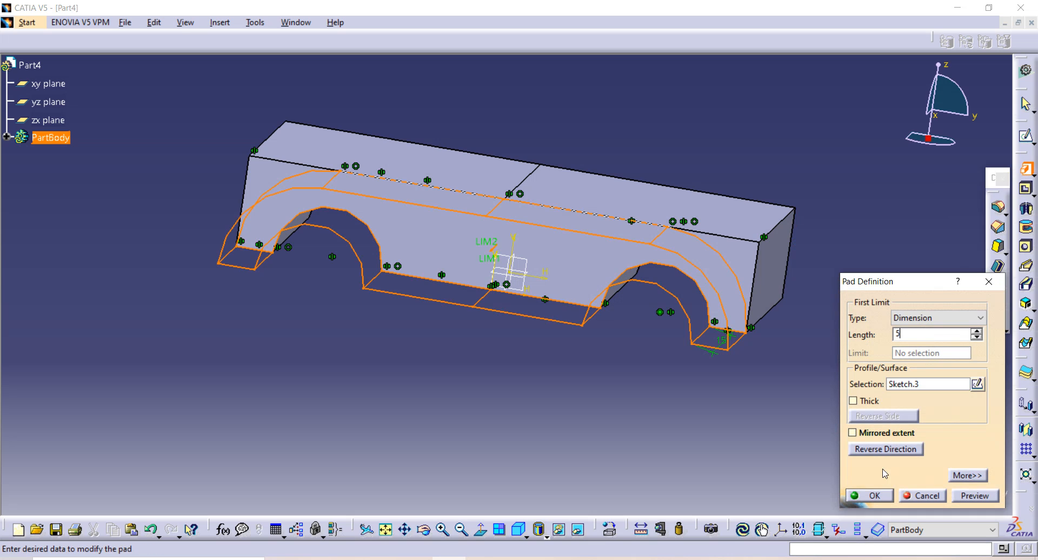
click(874, 496)
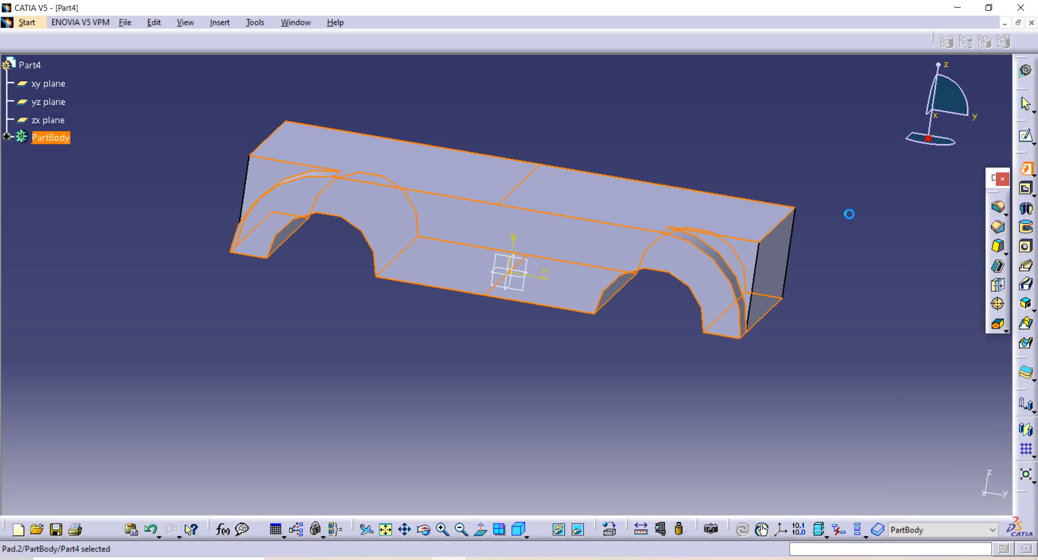
Mirror the 5 mm rounded-end pad about the yz plane onto the block's rear side
middle_drag(848, 215, 691, 254)
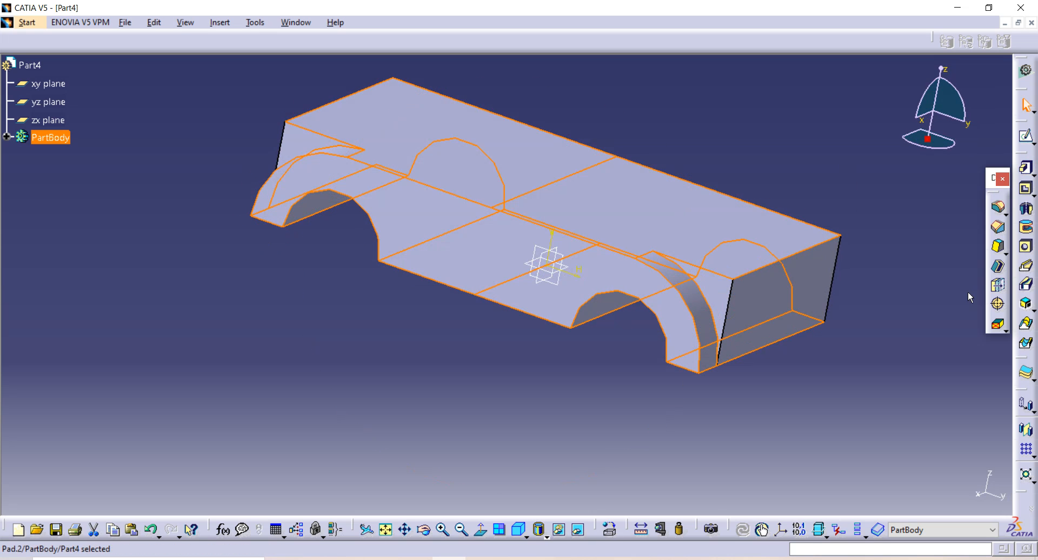
click(1026, 431)
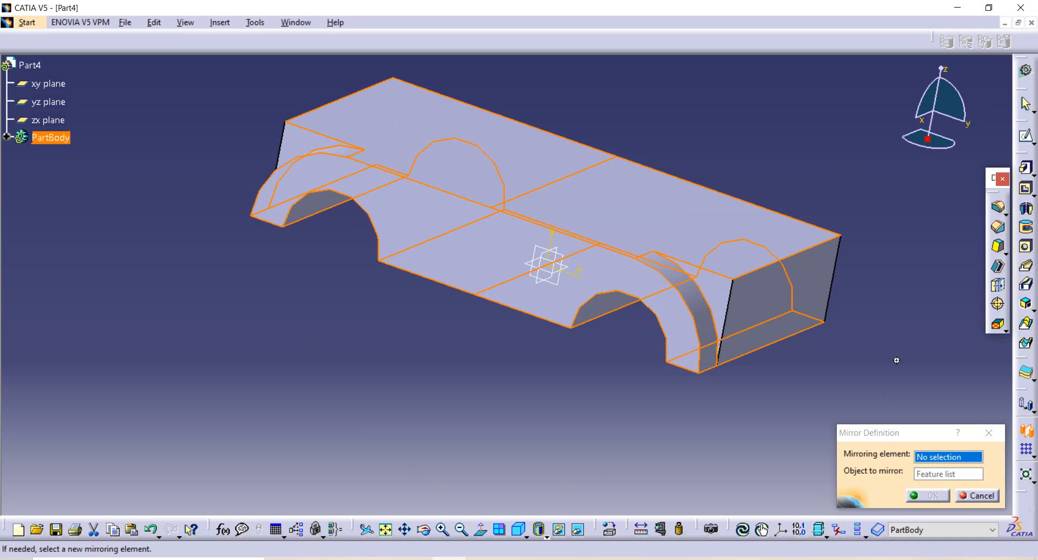
middle_drag(894, 359, 606, 373)
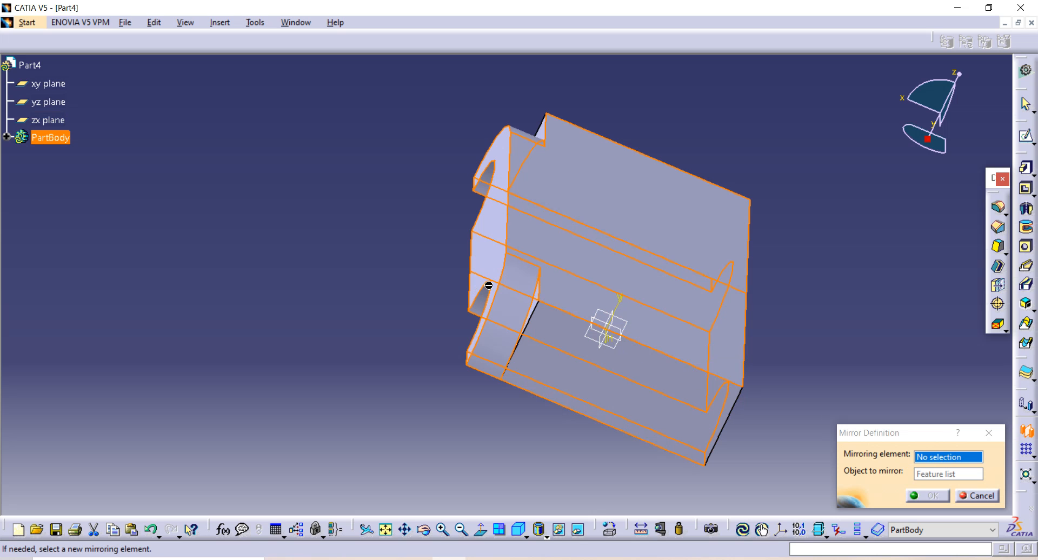
click(604, 353)
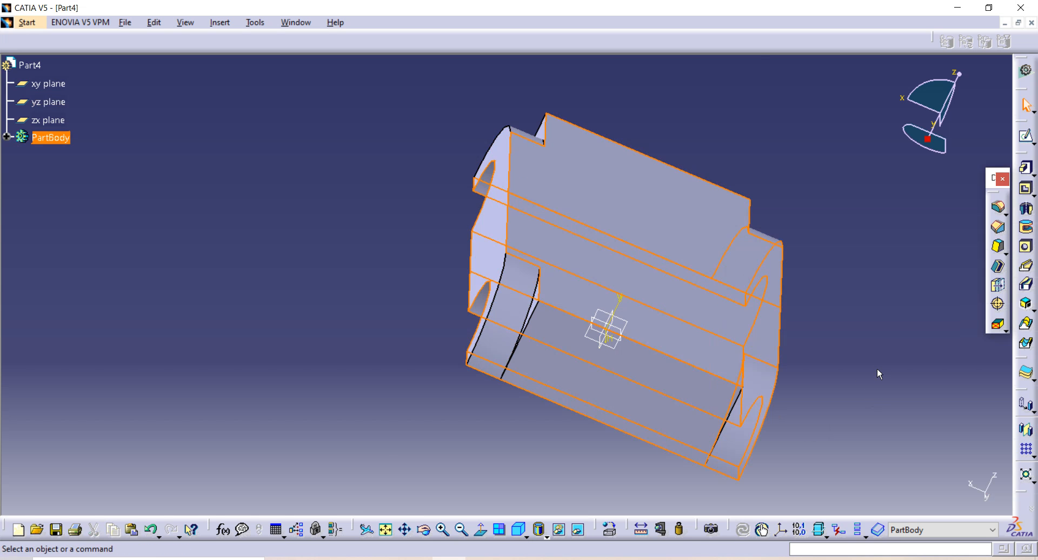
Start a new sketch on the flat top face of the cap
middle_drag(878, 371, 213, 225)
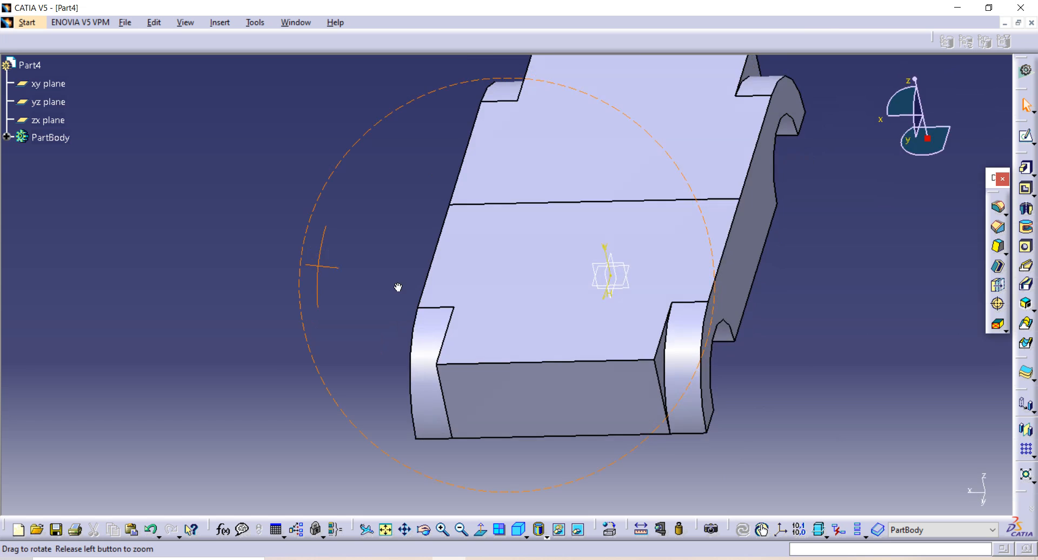
middle_drag(399, 287, 270, 261)
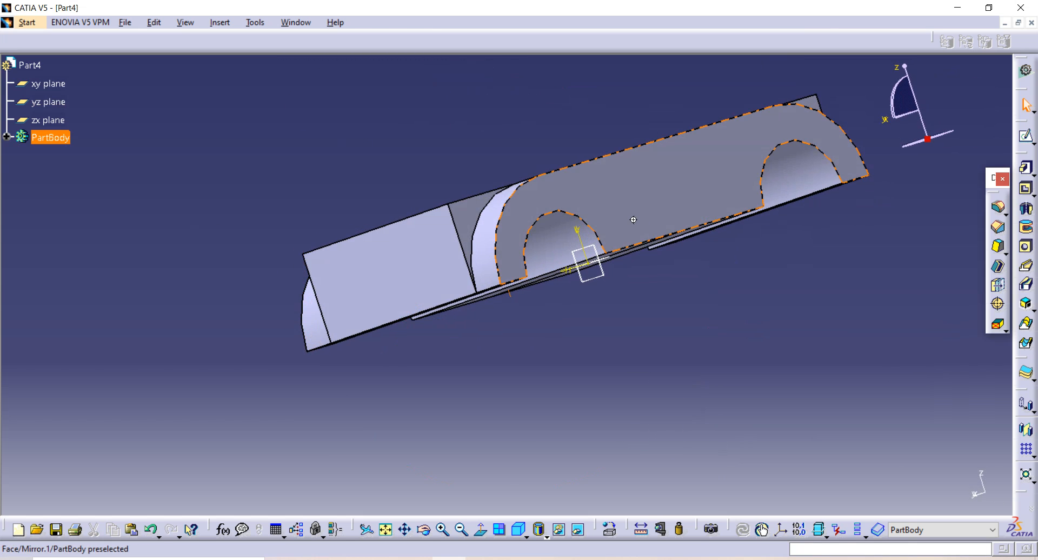
middle_drag(638, 223, 639, 295)
middle_drag(537, 208, 561, 331)
click(517, 269)
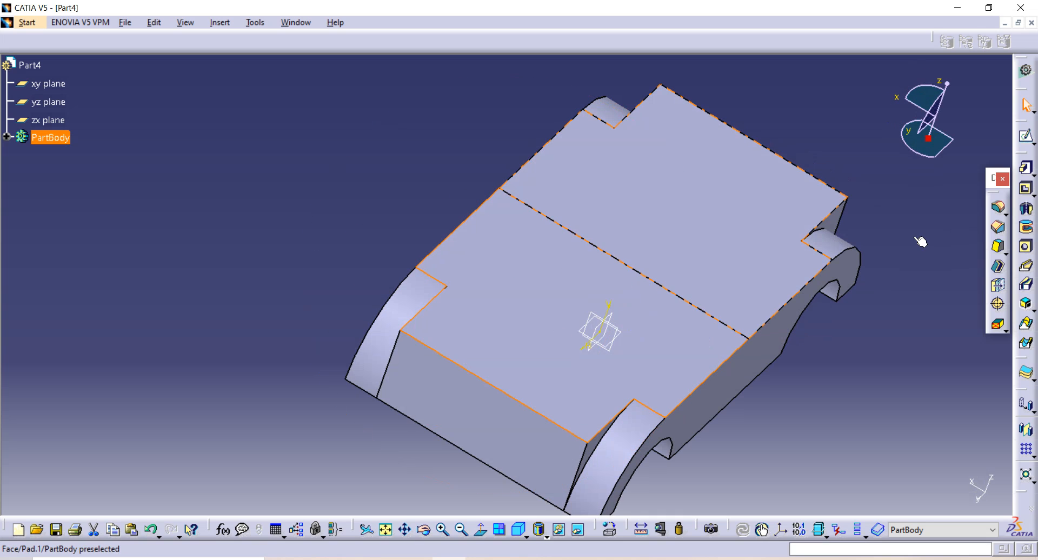
click(1027, 135)
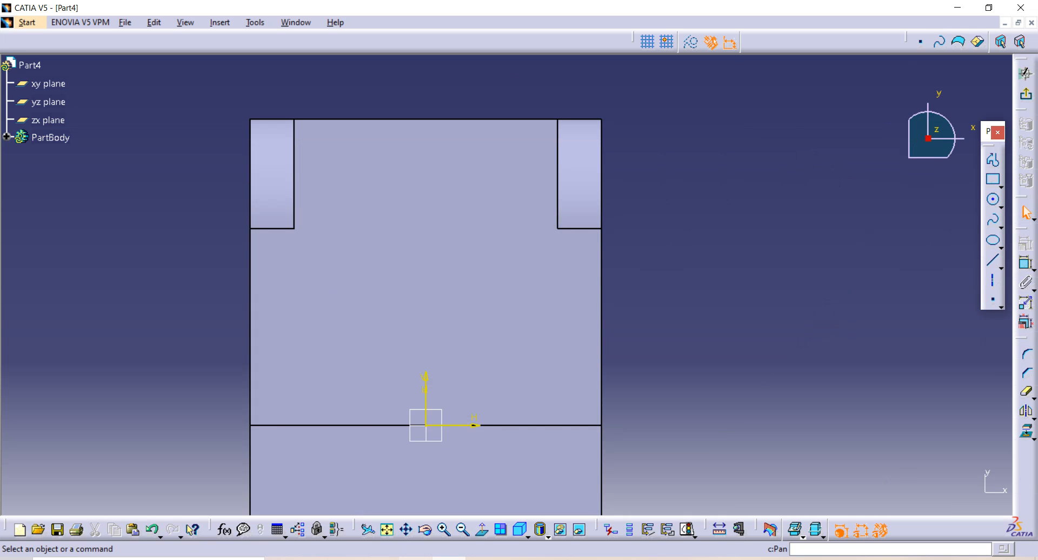
mouse_move(563, 291)
middle_down()
mouse_move(557, 378)
mouse_move(559, 310)
middle_up()
Consult the cap's top view in Double Bearing Assembly.pdf in Edge and, back in CATIA, draw a circle about 6 mm in diameter near the top face's upper-right notch
key(alt+Tab)
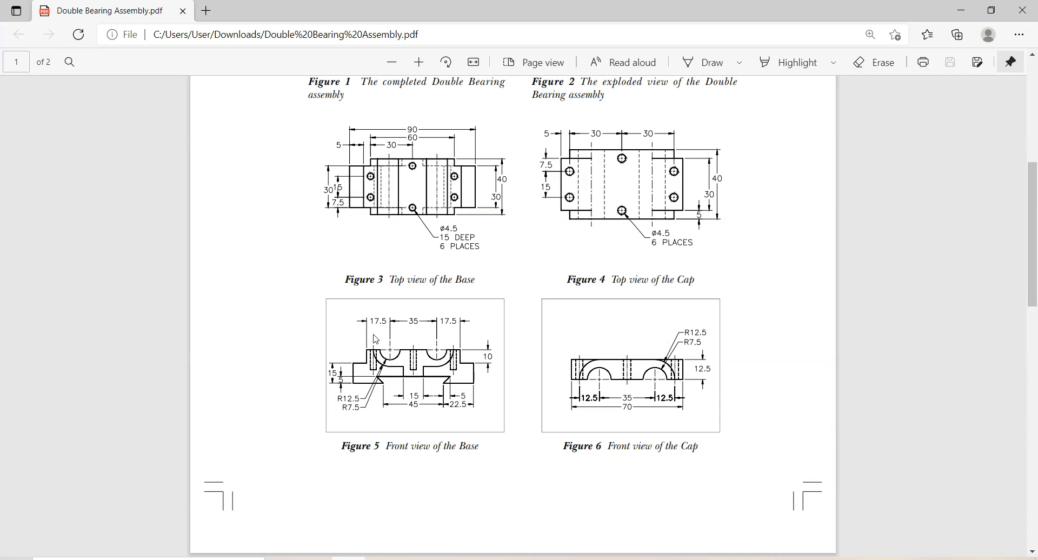
right_click(348, 559)
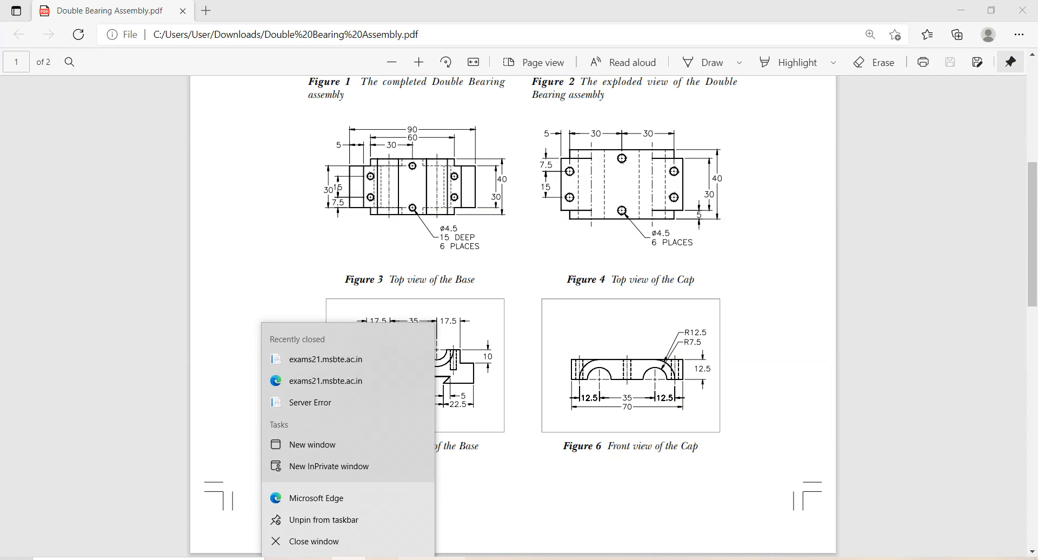
key(alt+Tab)
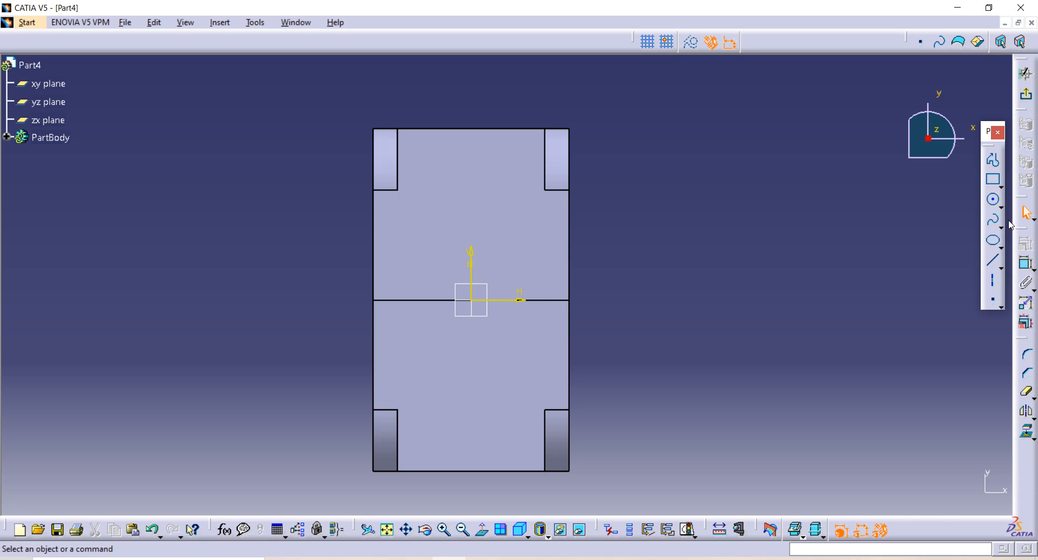
click(994, 199)
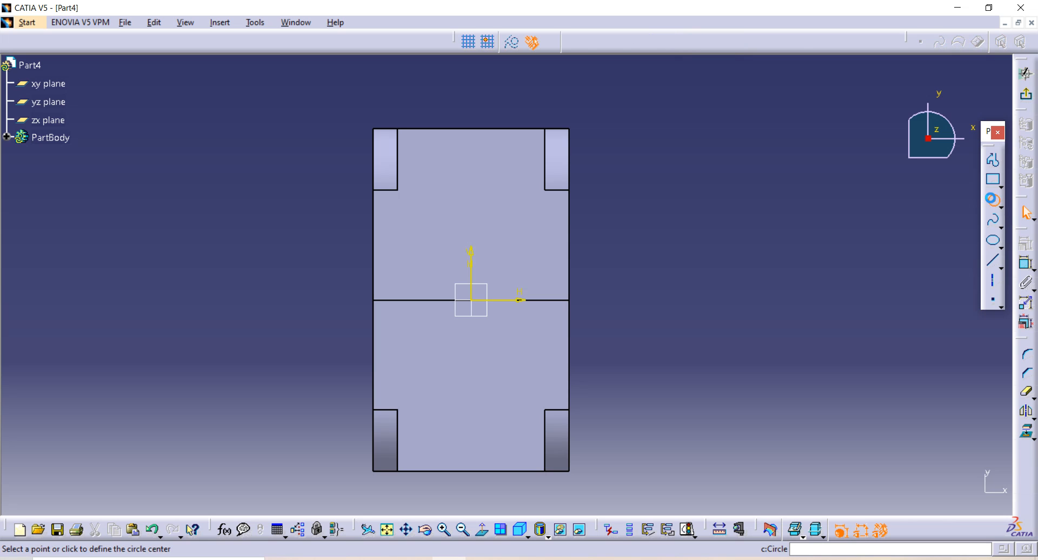
click(510, 176)
click(521, 165)
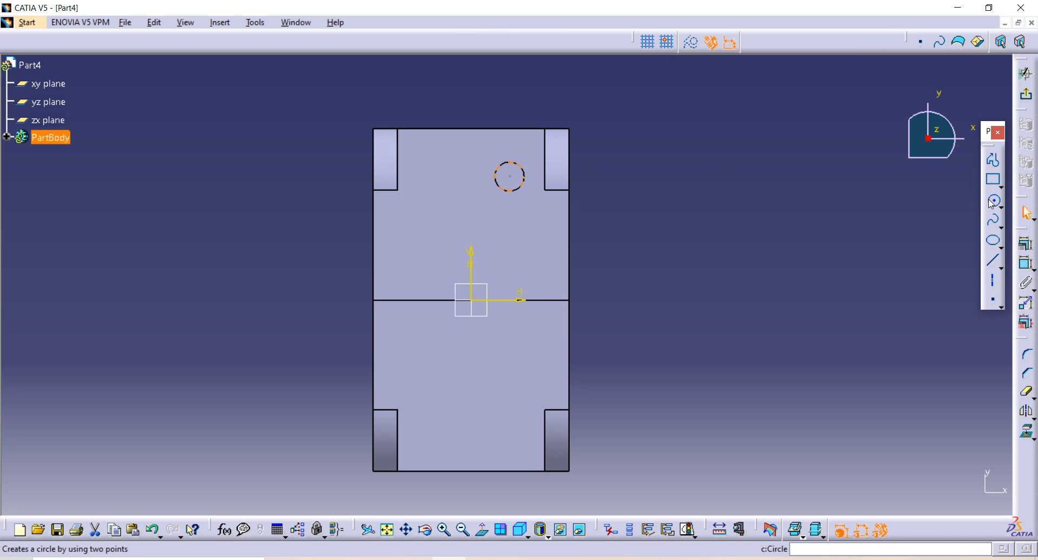
Dimension the circle and set its diameter to 4.5 mm
click(1026, 264)
click(524, 173)
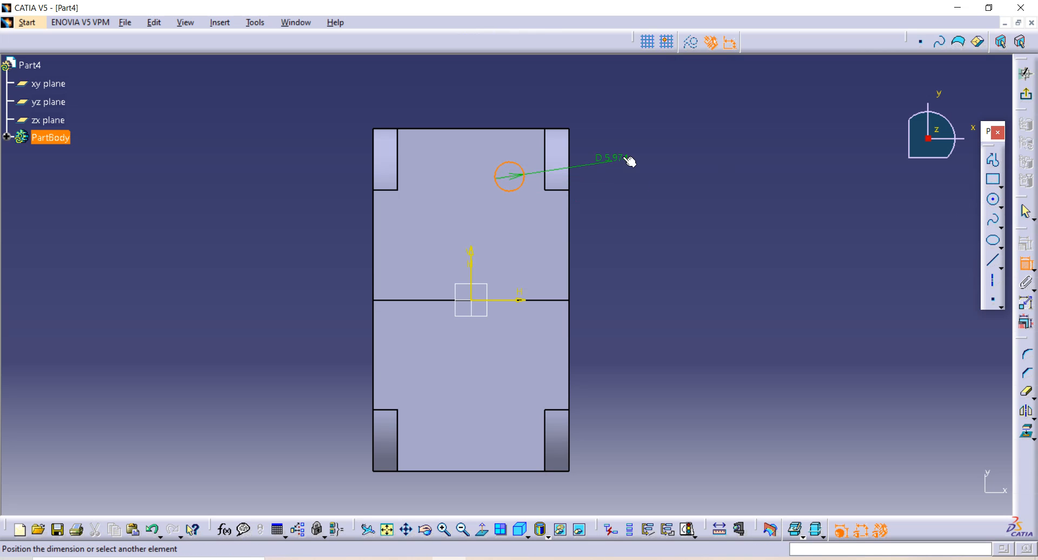
click(622, 162)
click(623, 165)
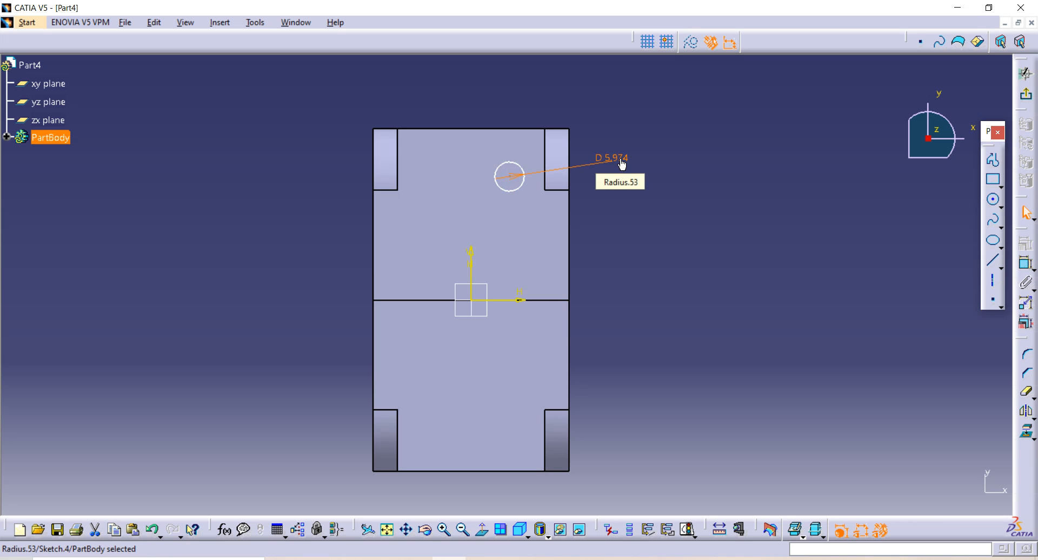
double_click(622, 163)
text(4.)
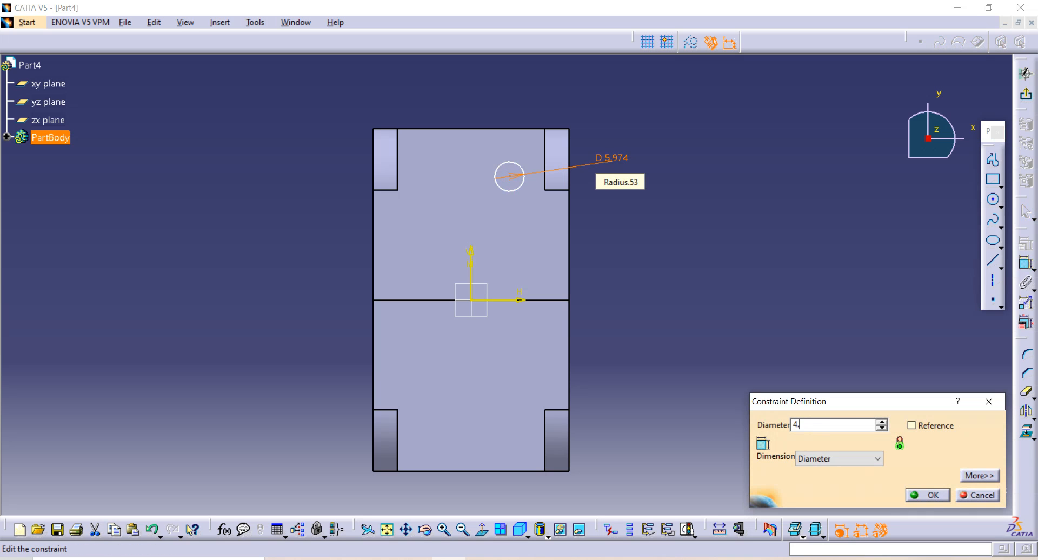
text(5)
key(Return)
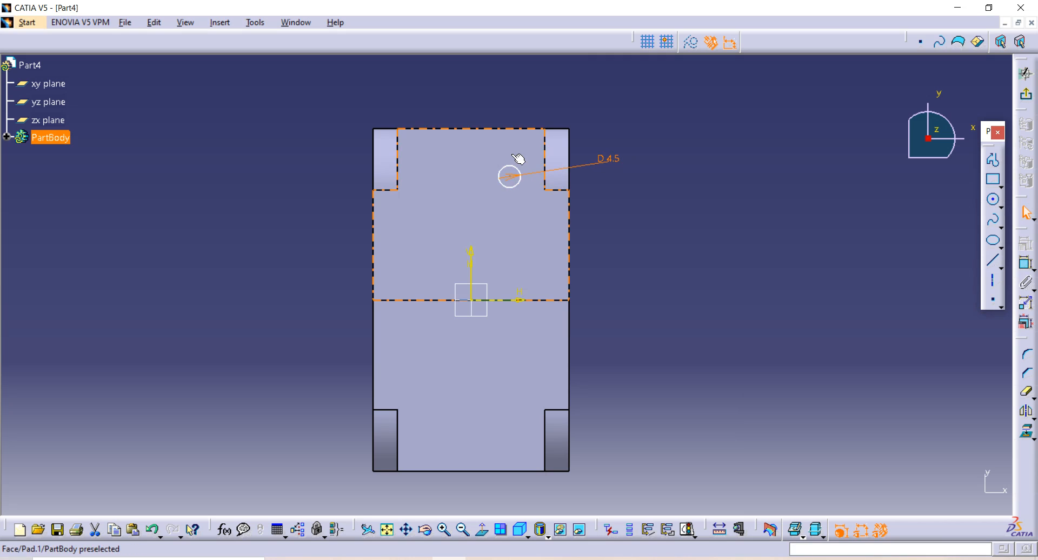
Dimension the circle's centre from the cap's right edge and set the distance to 7.5 mm
click(1026, 263)
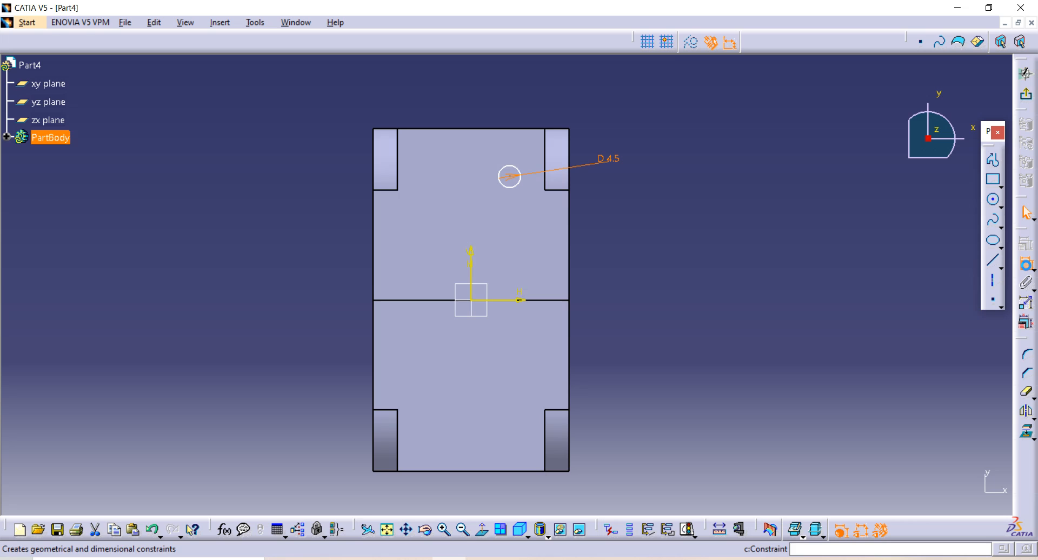
click(520, 177)
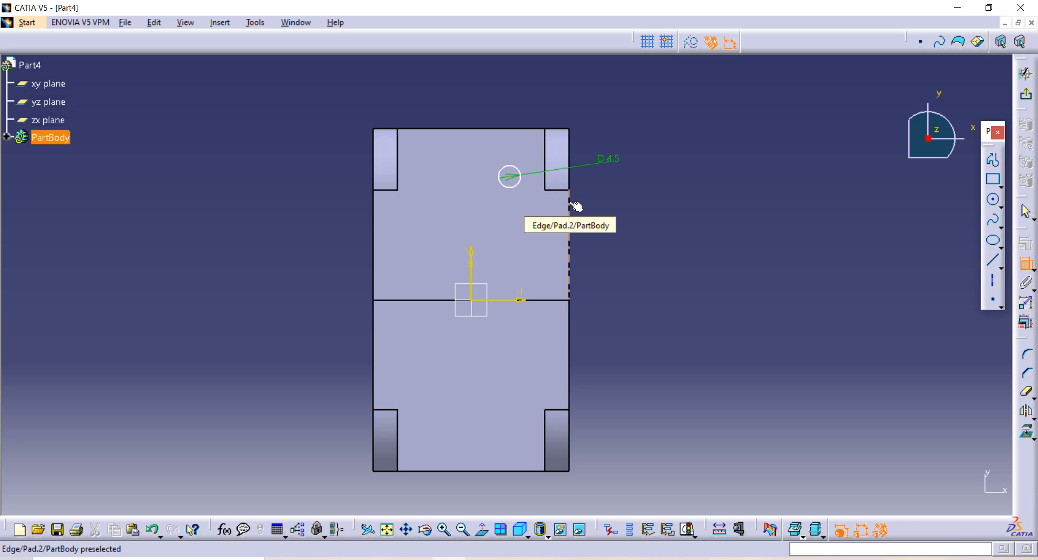
click(573, 205)
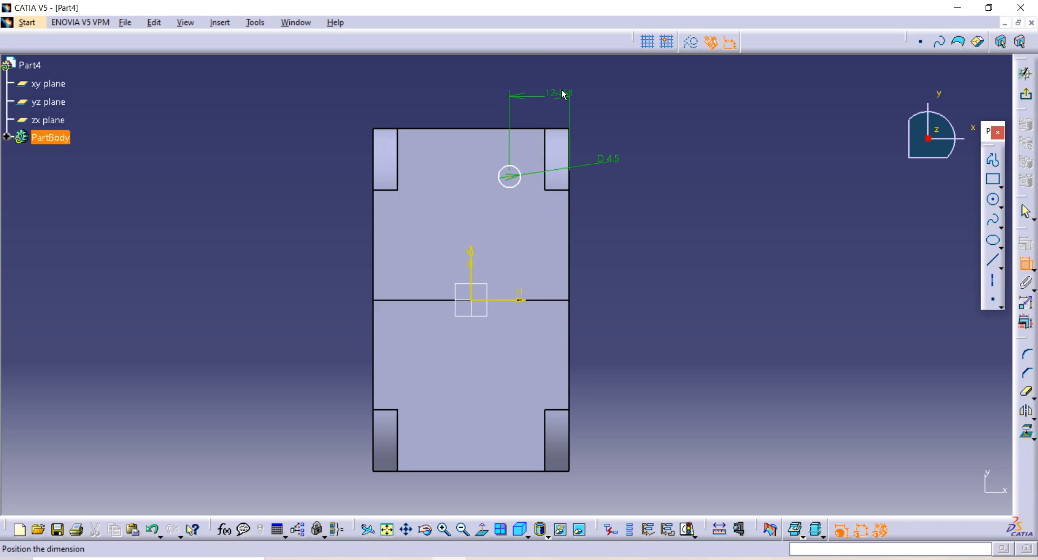
click(546, 68)
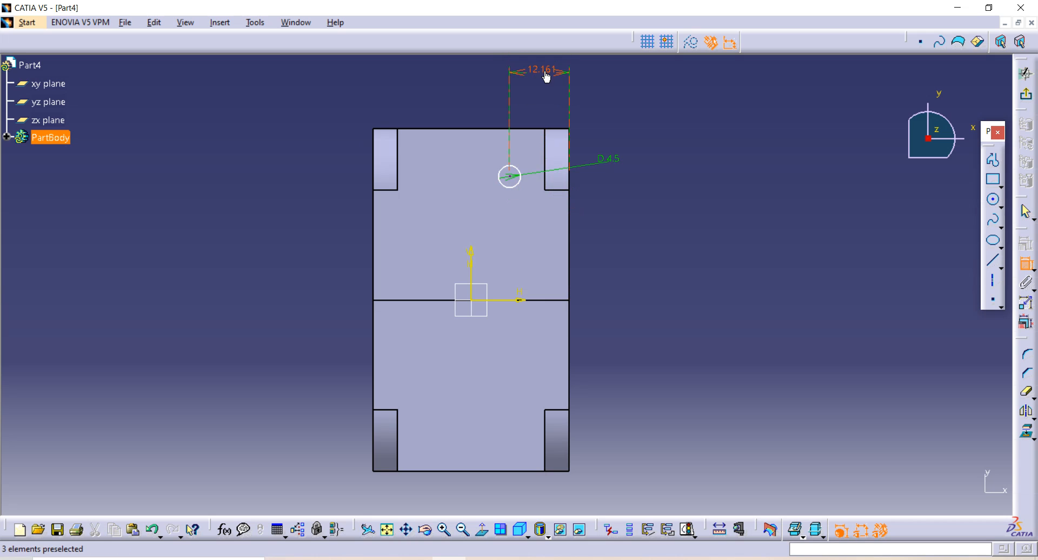
double_click(546, 76)
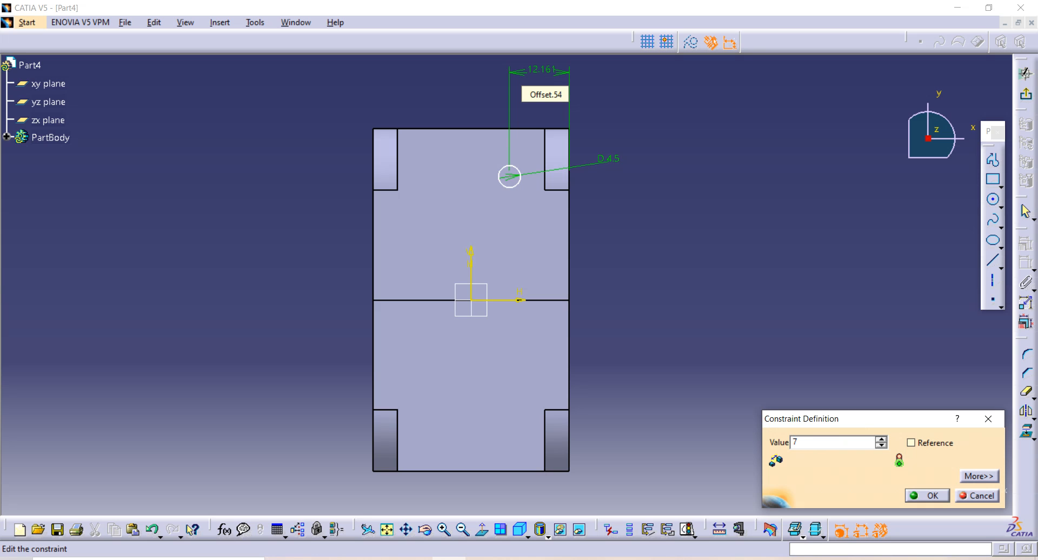
key(Return)
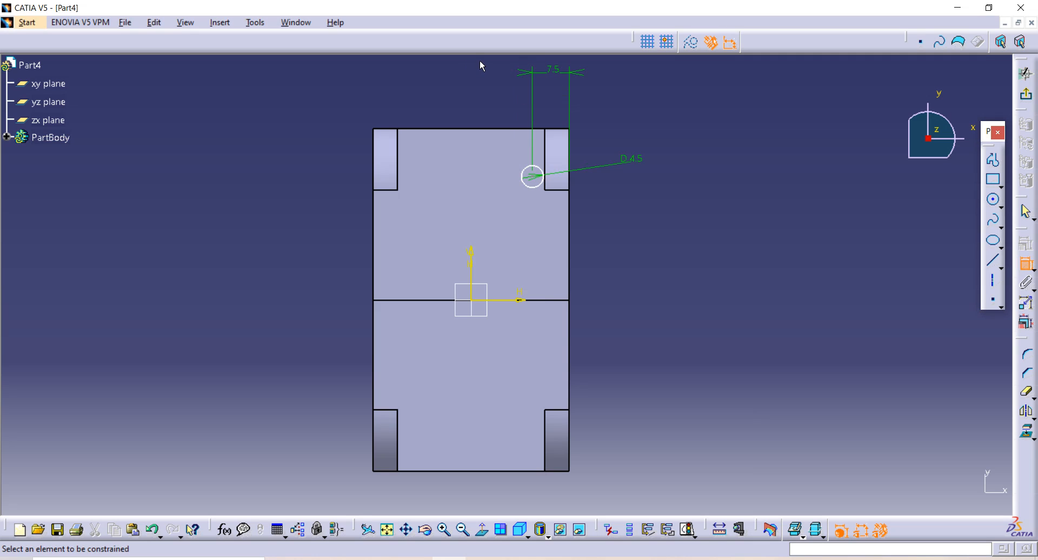
Dimension the circle's centre from the sketch's horizontal axis and set the distance to 30 mm
click(989, 258)
click(517, 301)
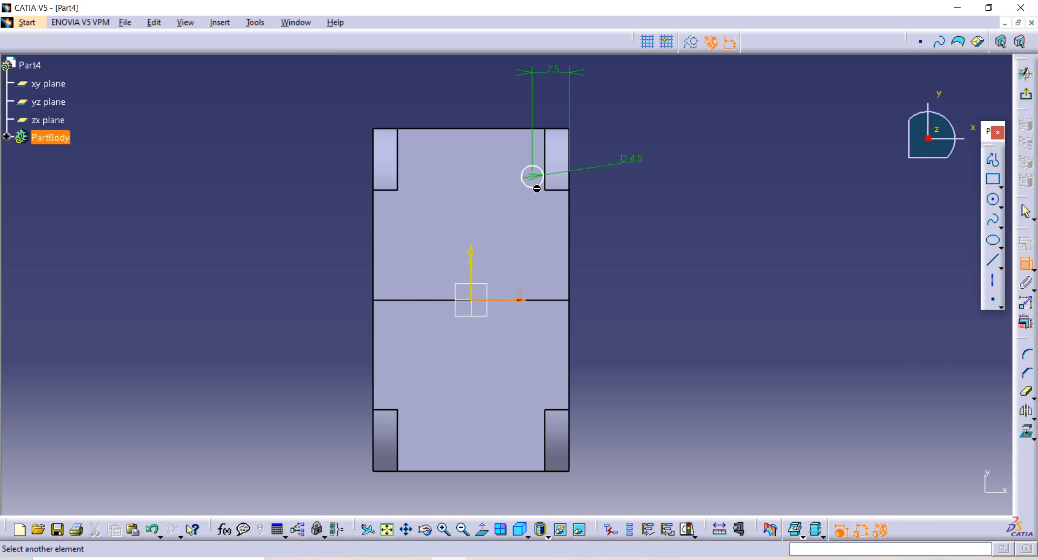
click(532, 176)
double_click(659, 240)
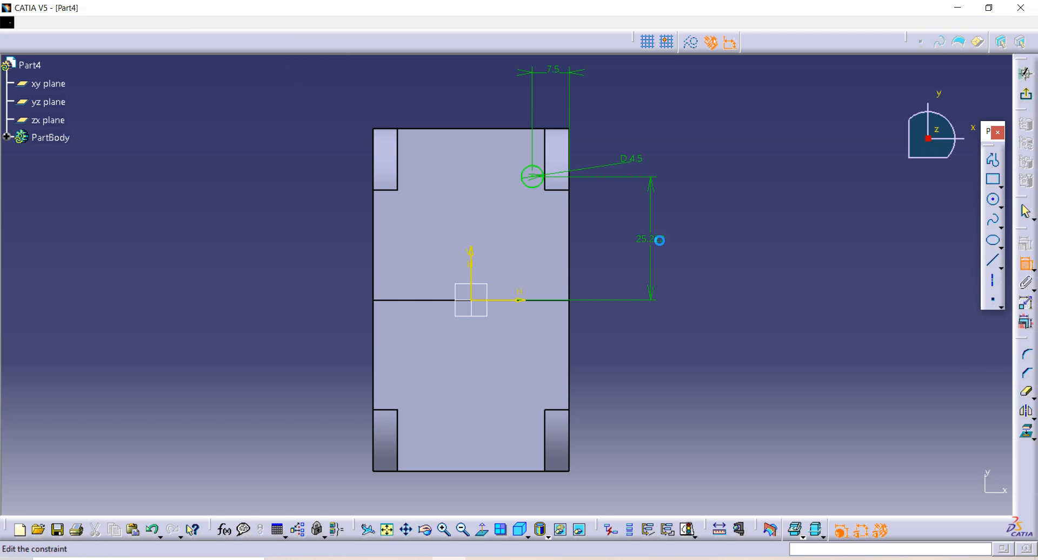
key(Return)
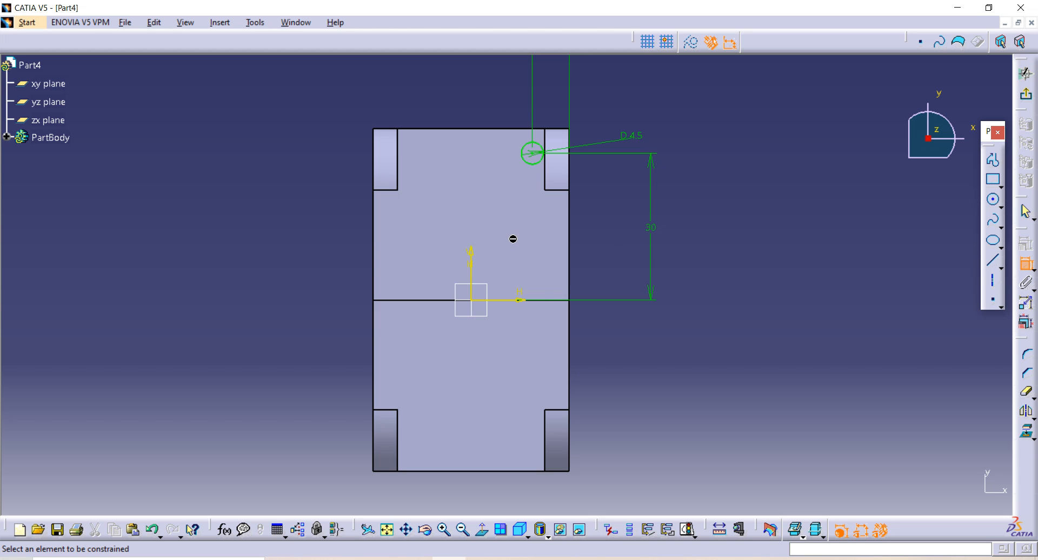
Delete the 7.5 mm dimension between the circle's centre and the cap's right outer edge
scroll(593, 132, up, 2)
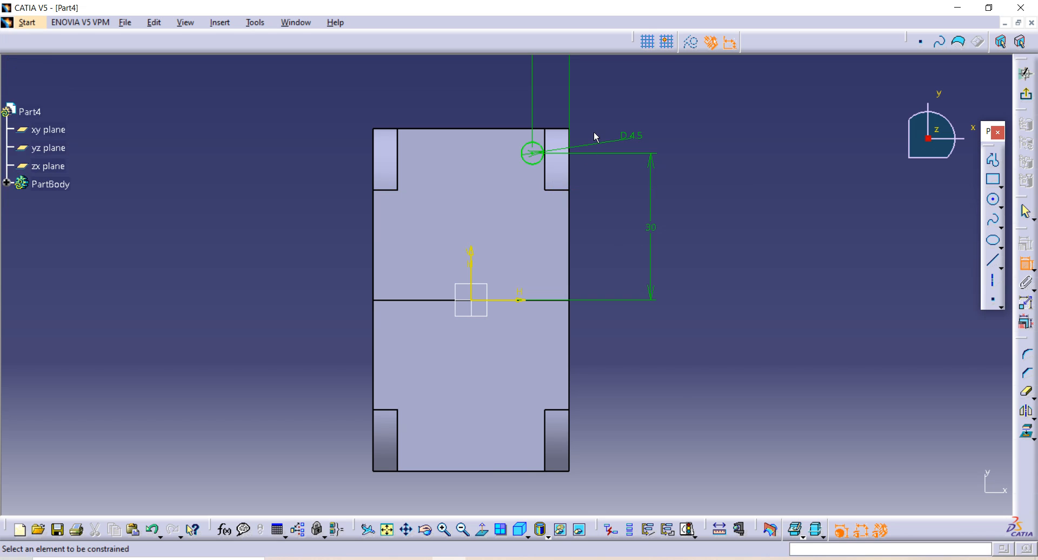
ctrl+middle_drag(594, 131, 598, 176)
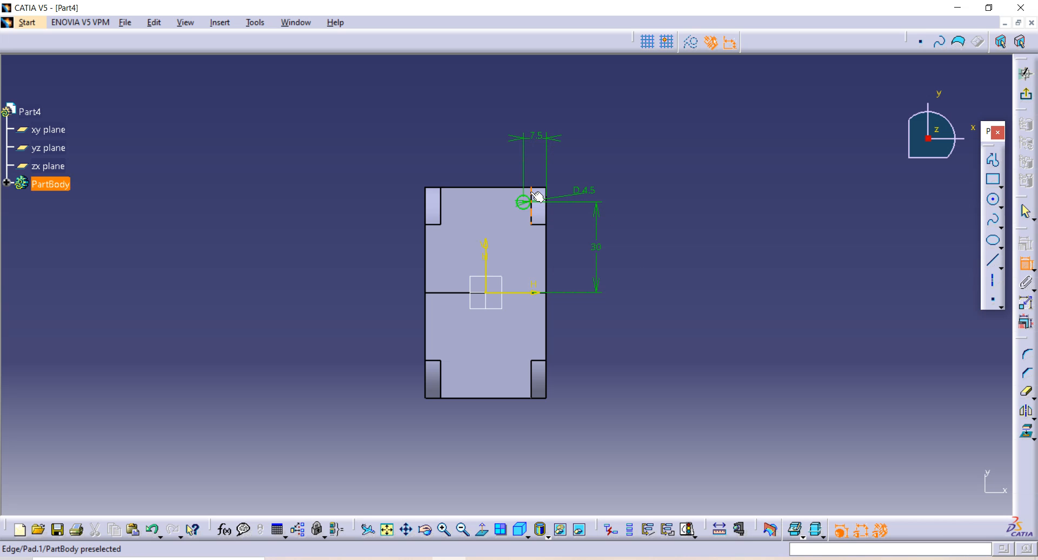
click(548, 142)
key(Delete)
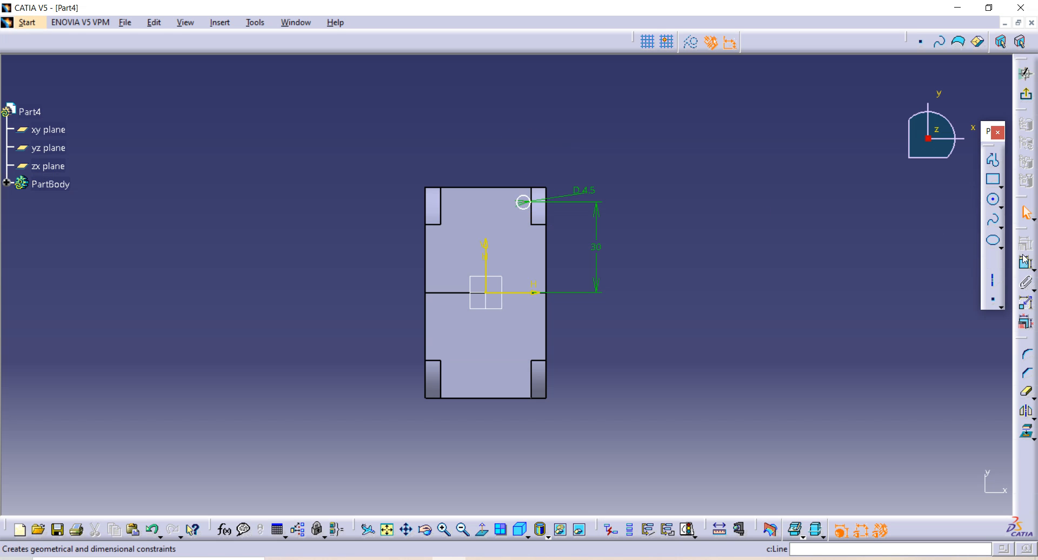
Dimension the circle's centre from the inner edge of the upper-right notch and set the distance to 7.5 mm
click(1025, 261)
click(525, 206)
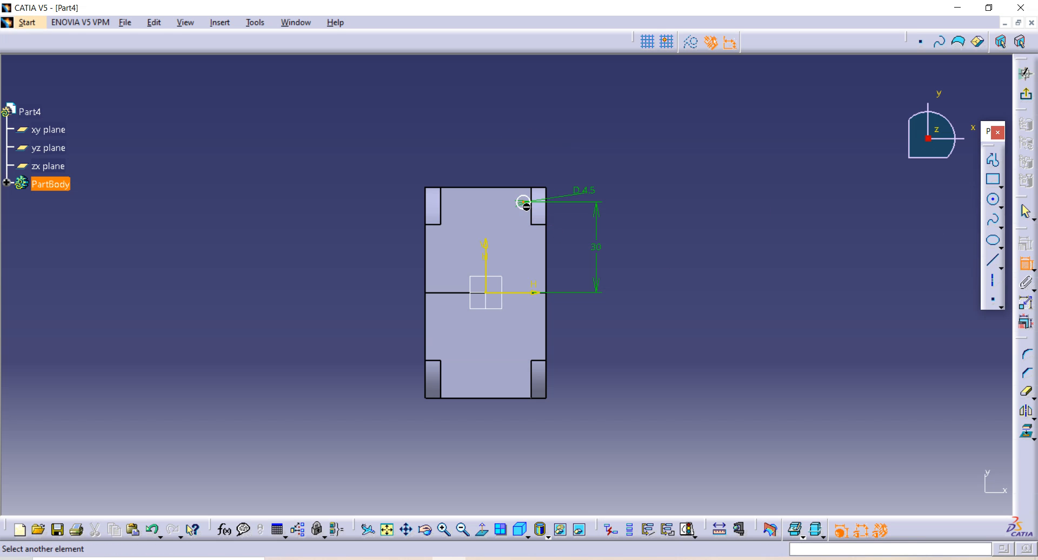
click(496, 129)
double_click(497, 129)
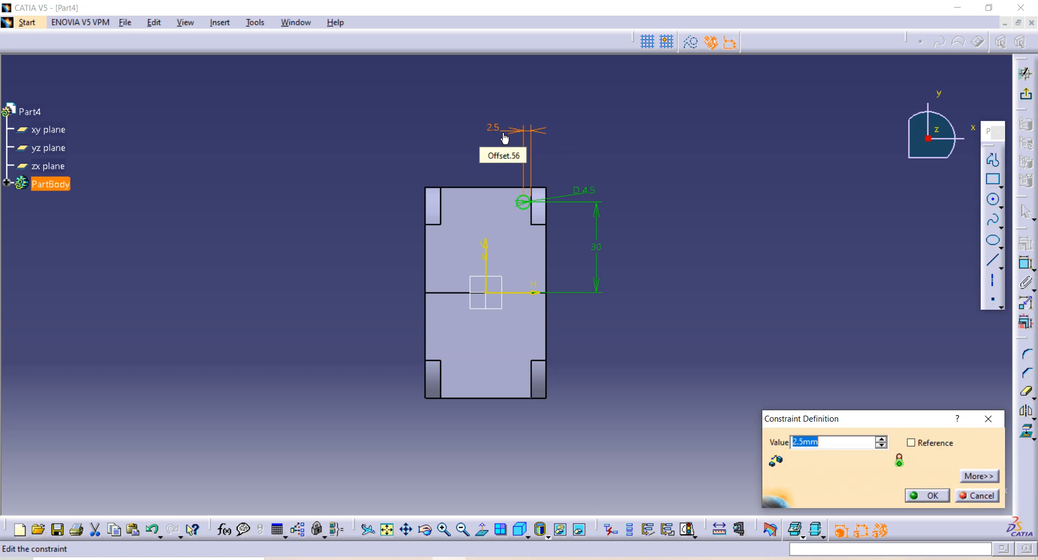
text(7.5)
key(Return)
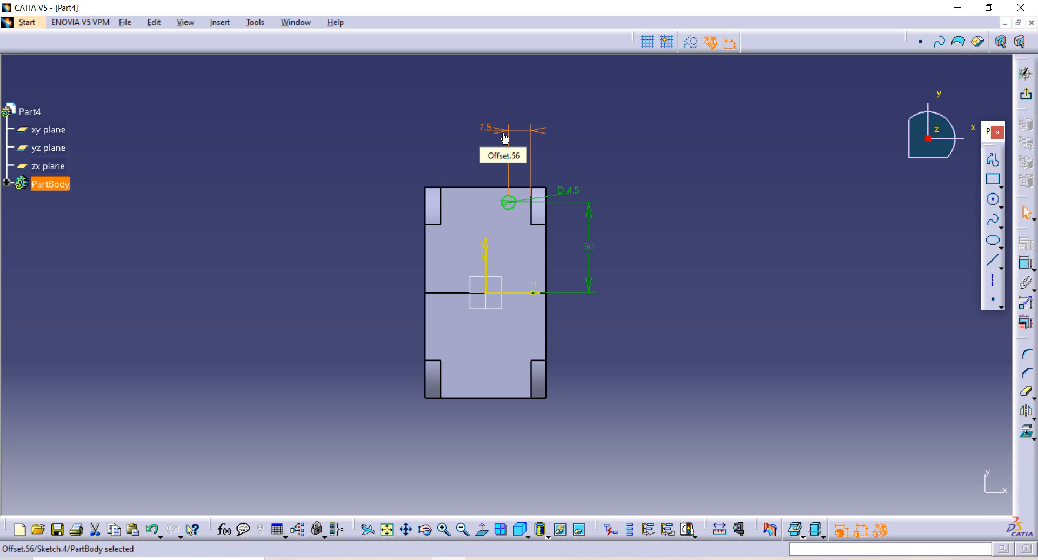
Mirror the 4.5 mm circle about the sketch's vertical axis
middle_drag(566, 158, 719, 151)
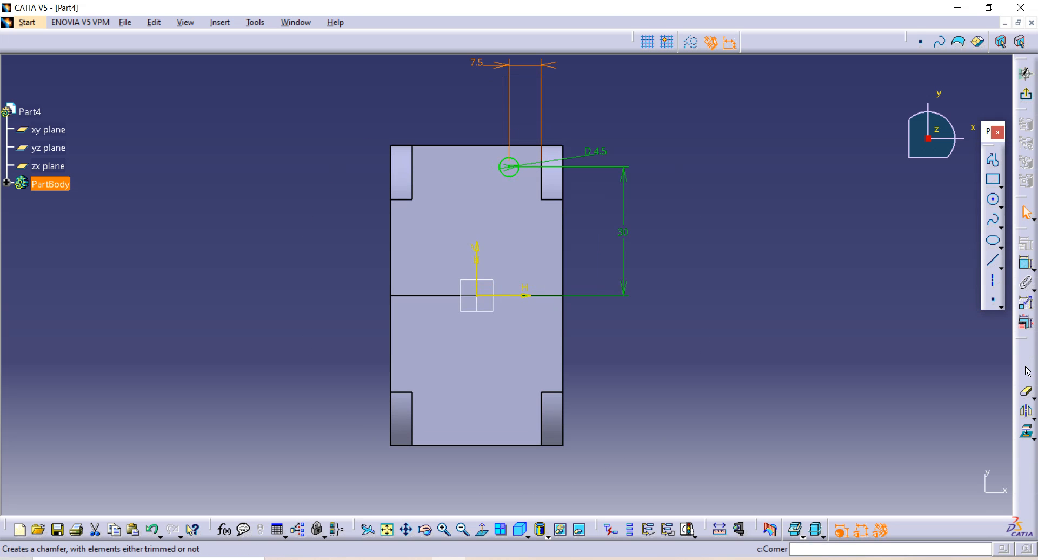
click(513, 161)
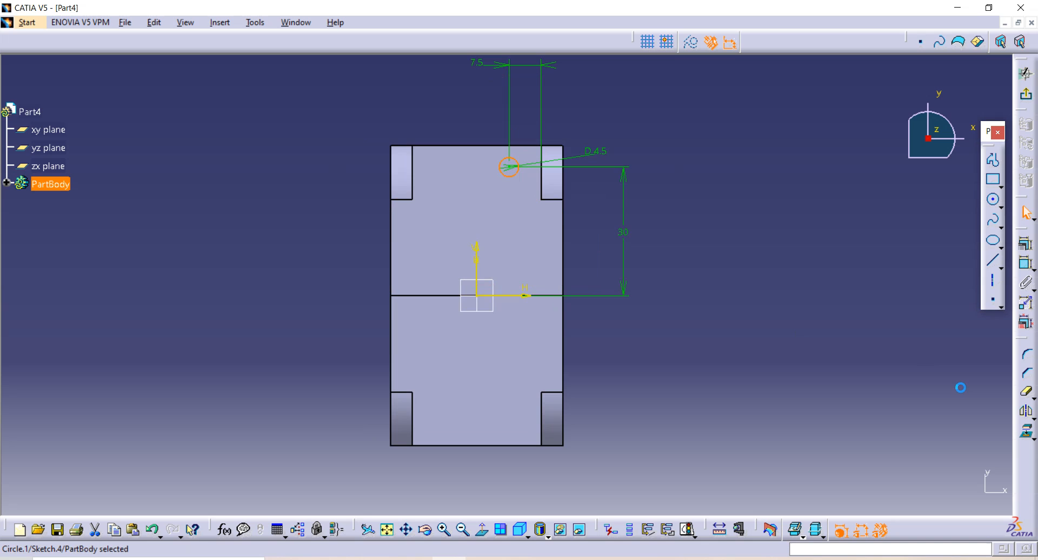
click(1027, 409)
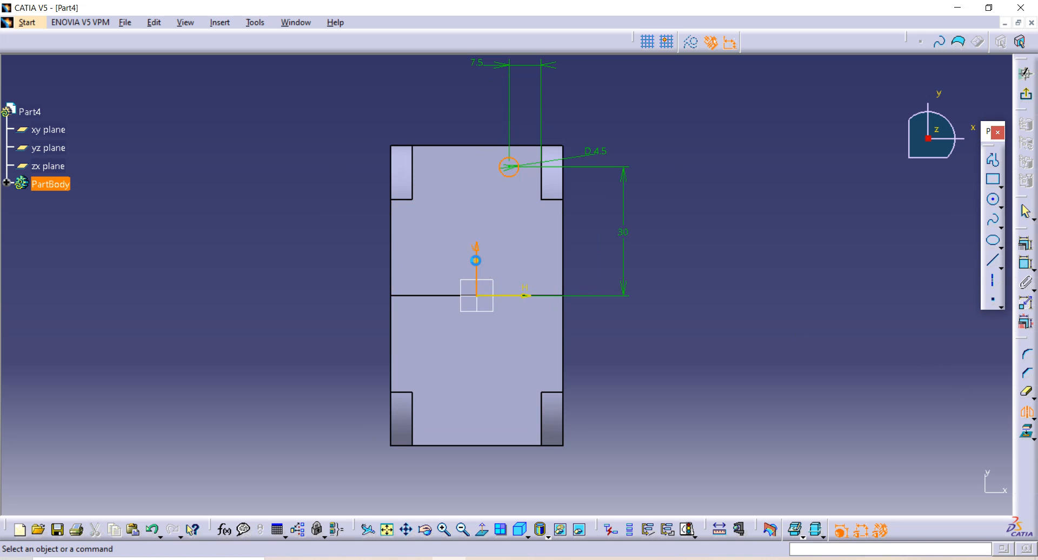
click(475, 261)
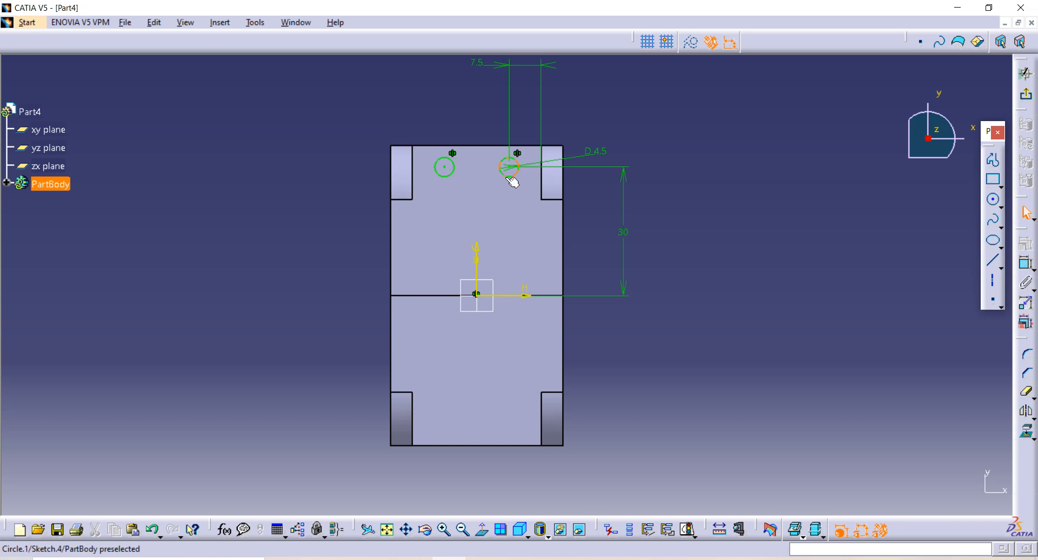
Mirror both upper circles about the sketch's horizontal axis, one after the other
click(1026, 411)
click(521, 295)
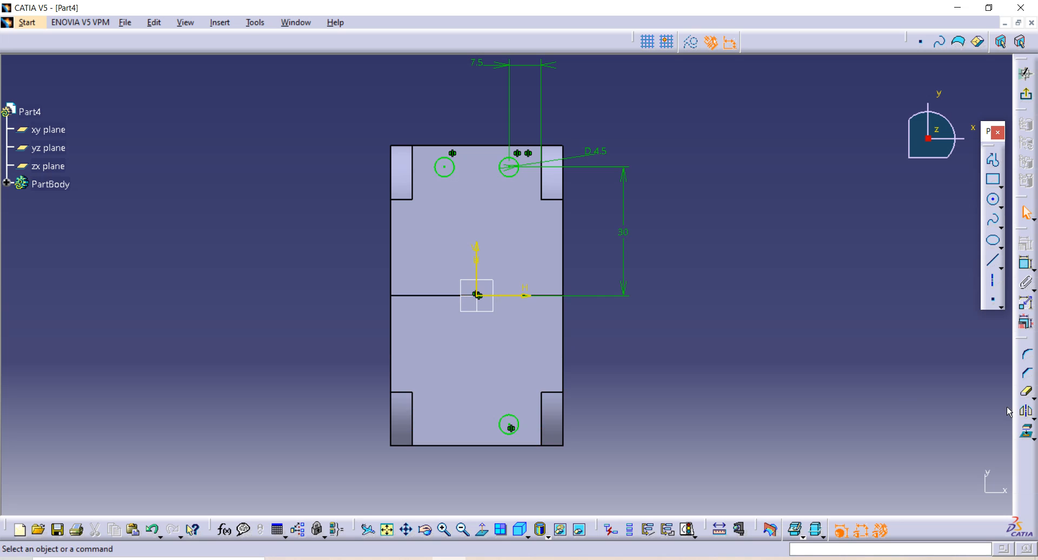
click(446, 176)
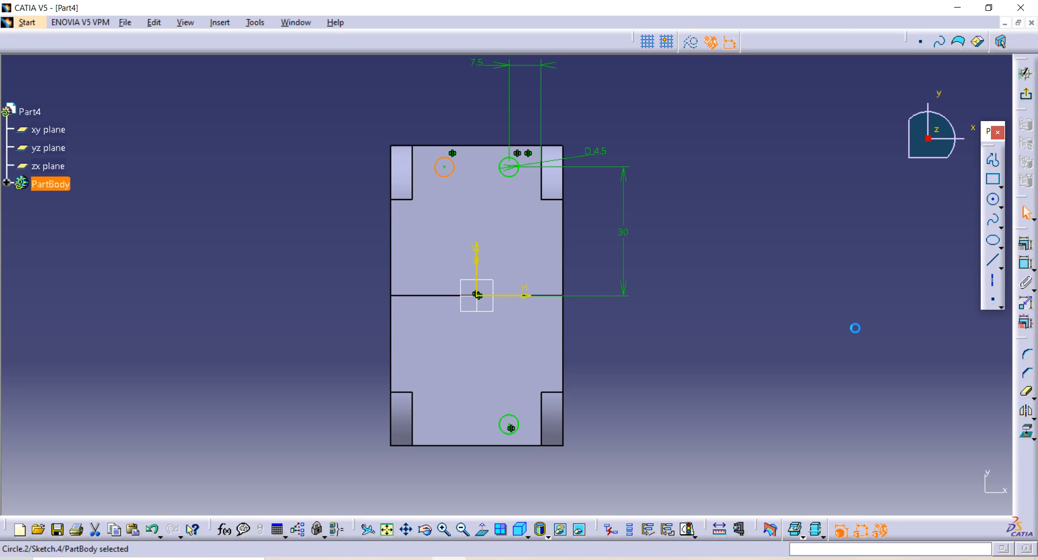
click(1026, 411)
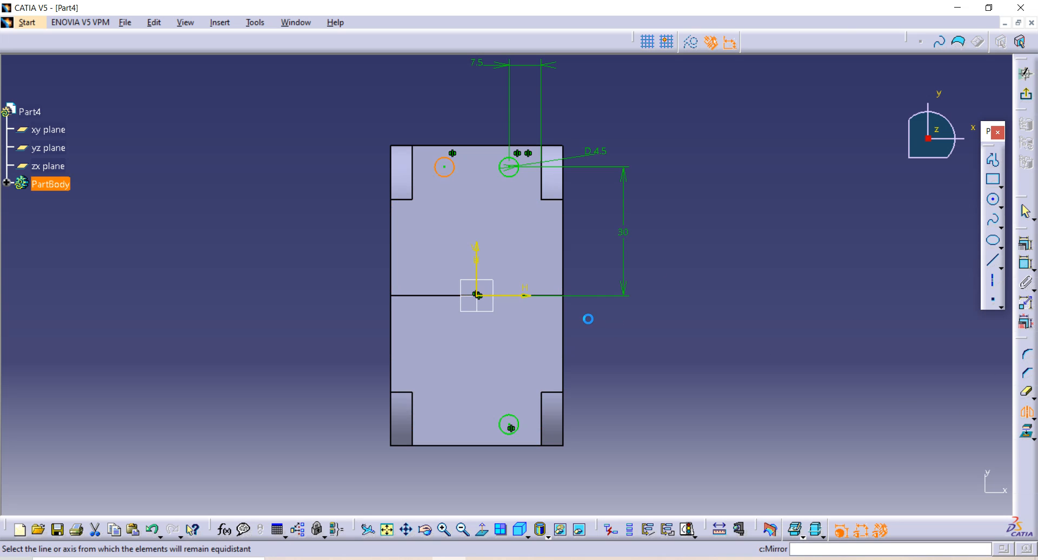
click(520, 296)
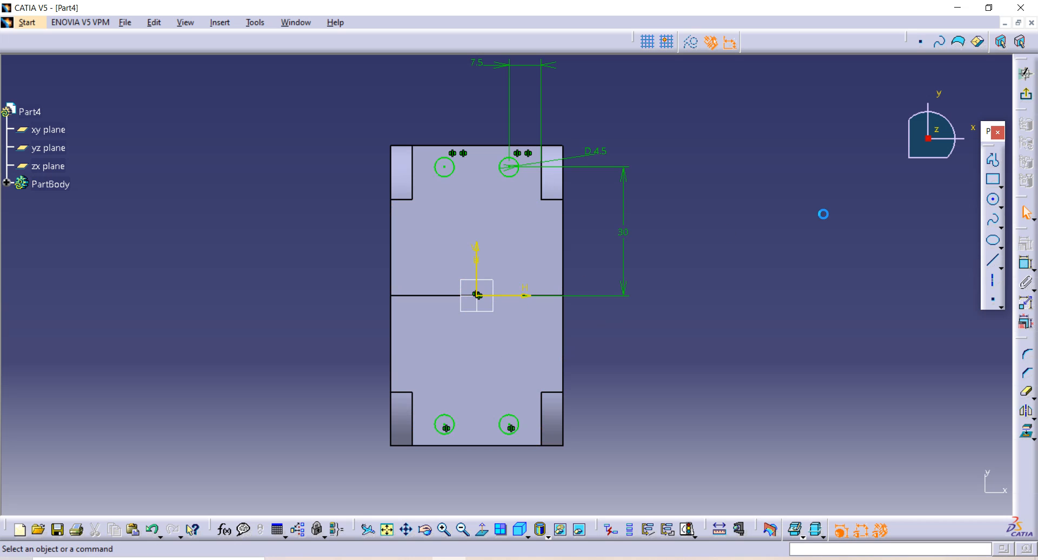
Draw a circle about 5.5 mm in diameter centred on the horizontal axis near the cap's left edge
click(993, 200)
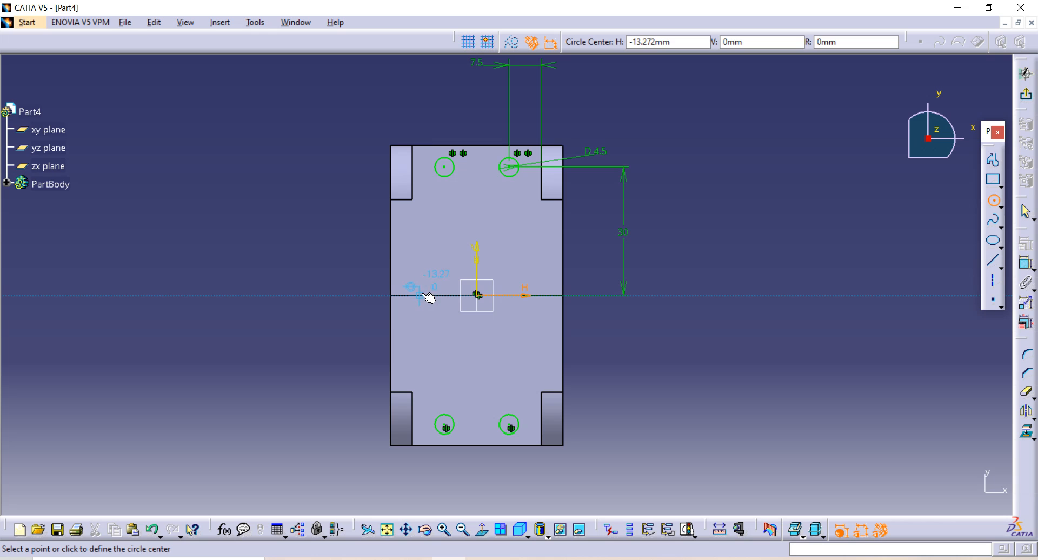
click(415, 295)
click(424, 292)
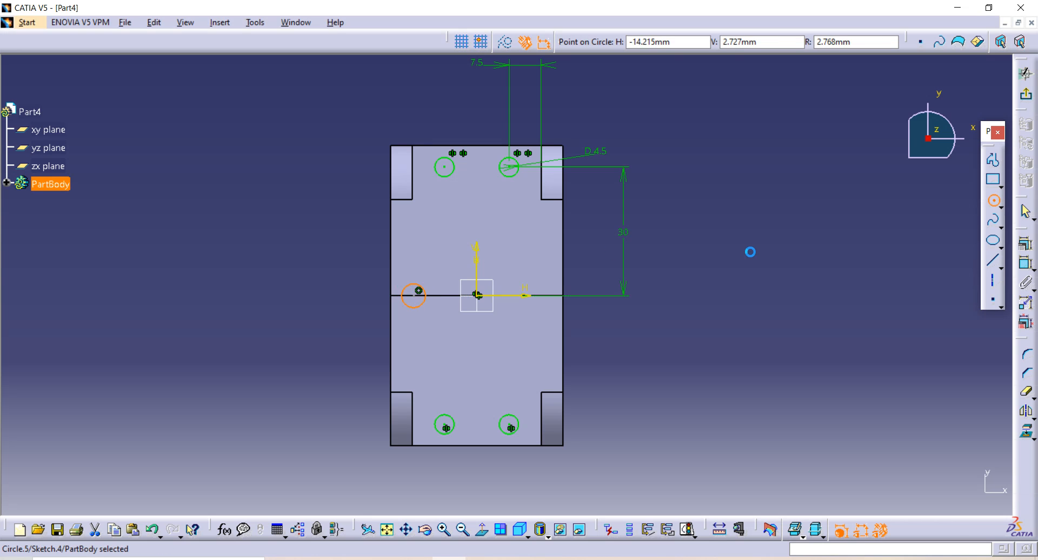
Dimension the new circle near the left edge and set its diameter to 4.5 mm
click(1026, 263)
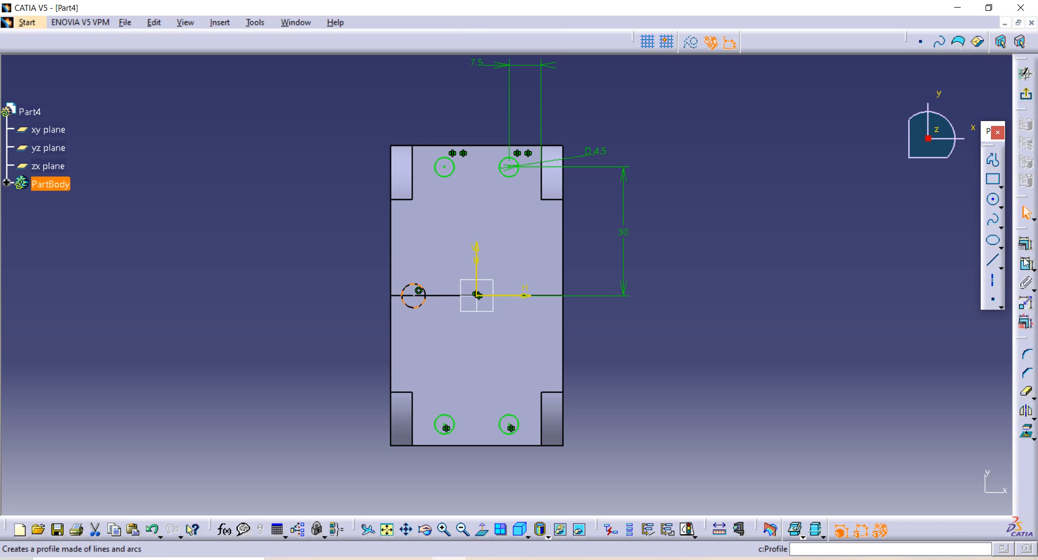
click(326, 320)
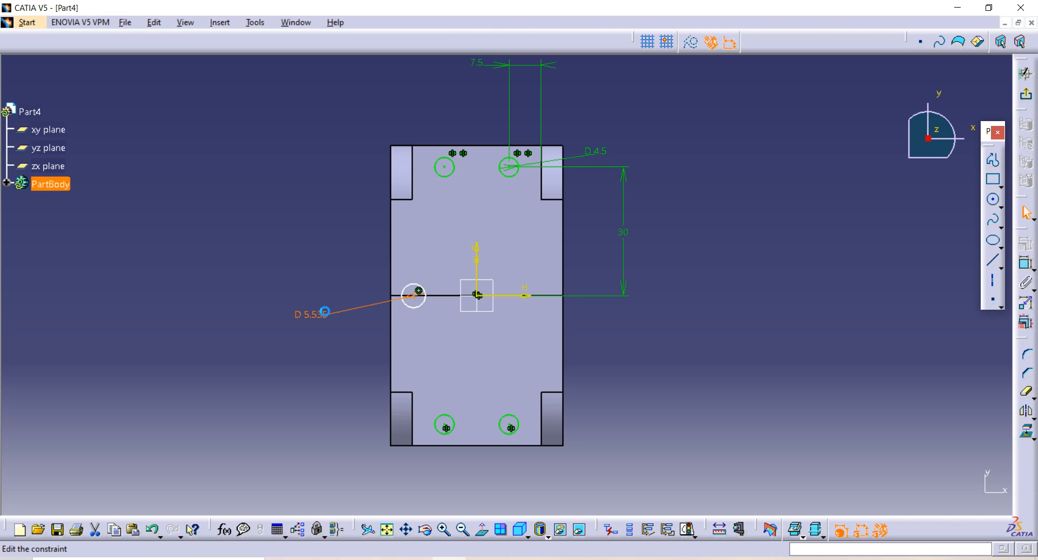
double_click(325, 310)
text(4.5mm)
key(Return)
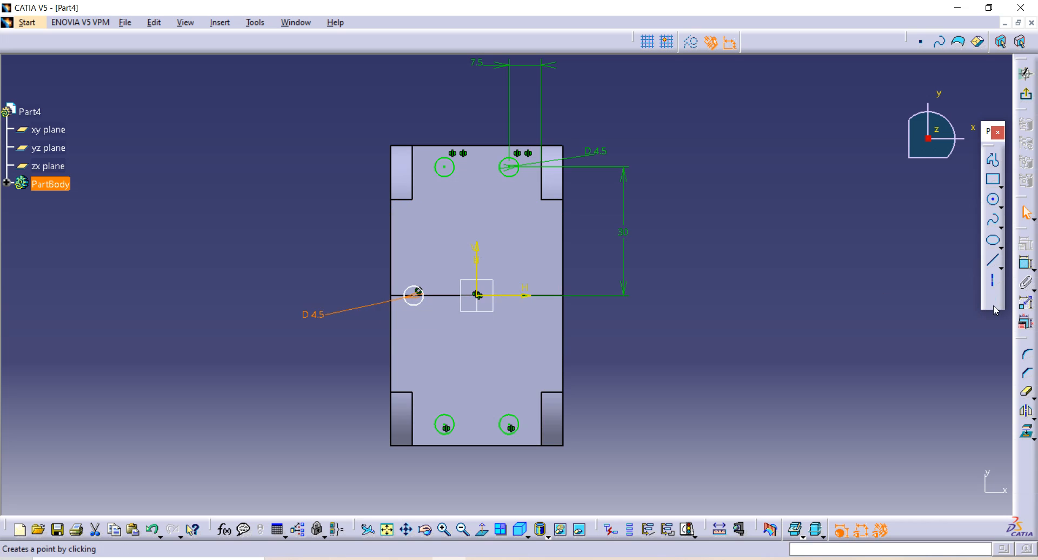
Dimension the left circle's centre from the cap's left edge and set the distance to 5 mm
click(1025, 263)
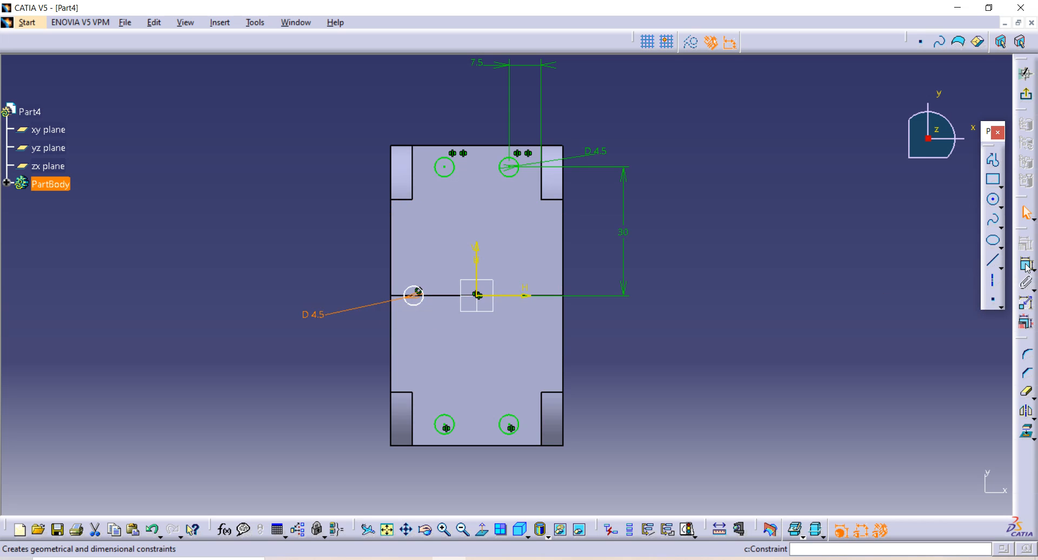
click(420, 297)
click(392, 295)
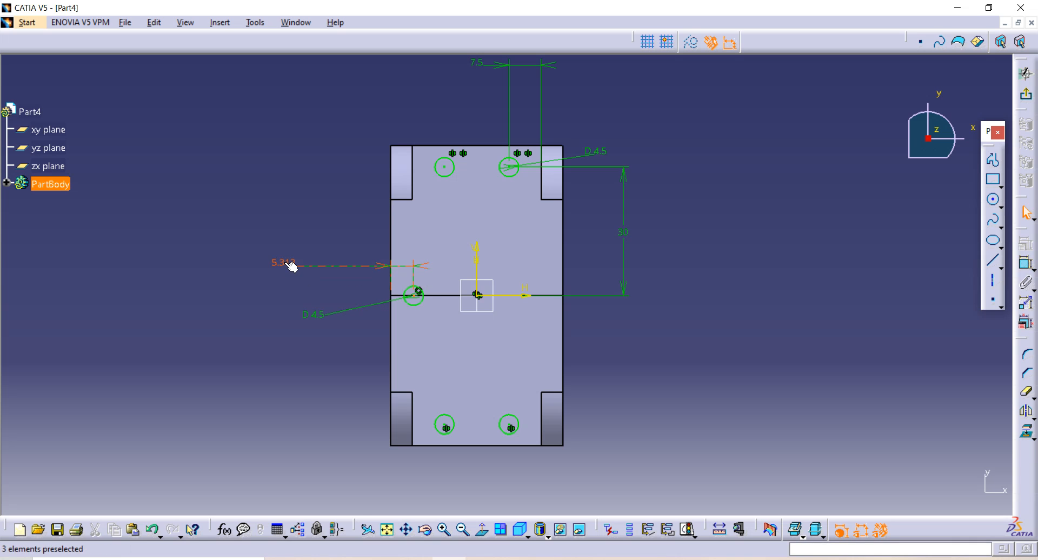
click(292, 266)
double_click(281, 262)
text(5mm)
key(Return)
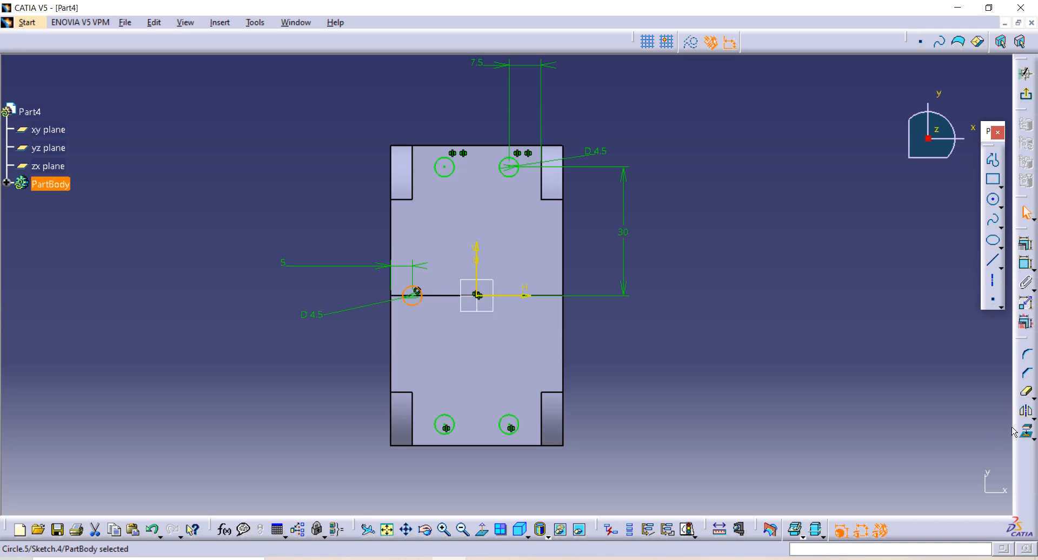
Mirror the left circle on the horizontal axis about the sketch's vertical axis and exit the sketch
click(1029, 414)
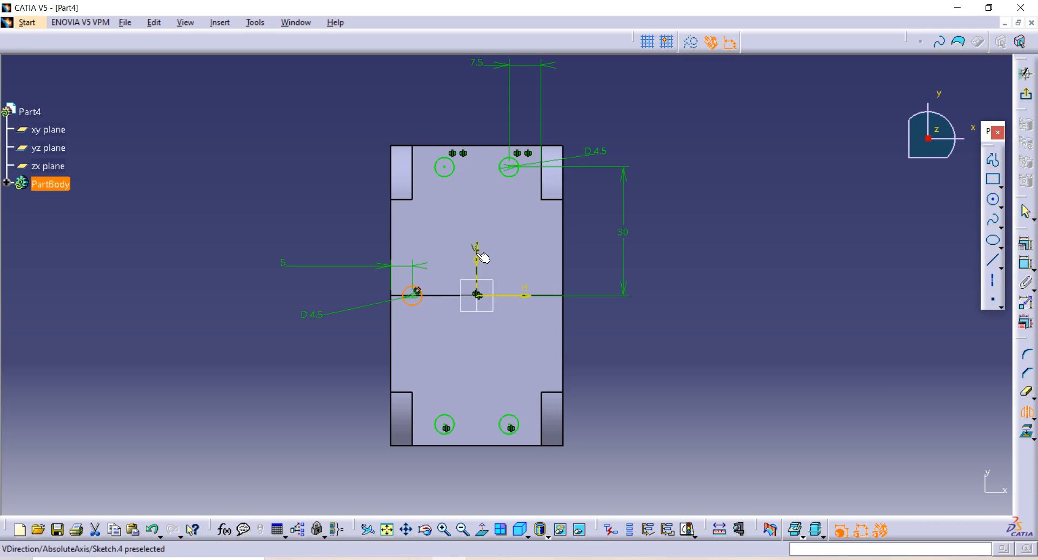
click(476, 255)
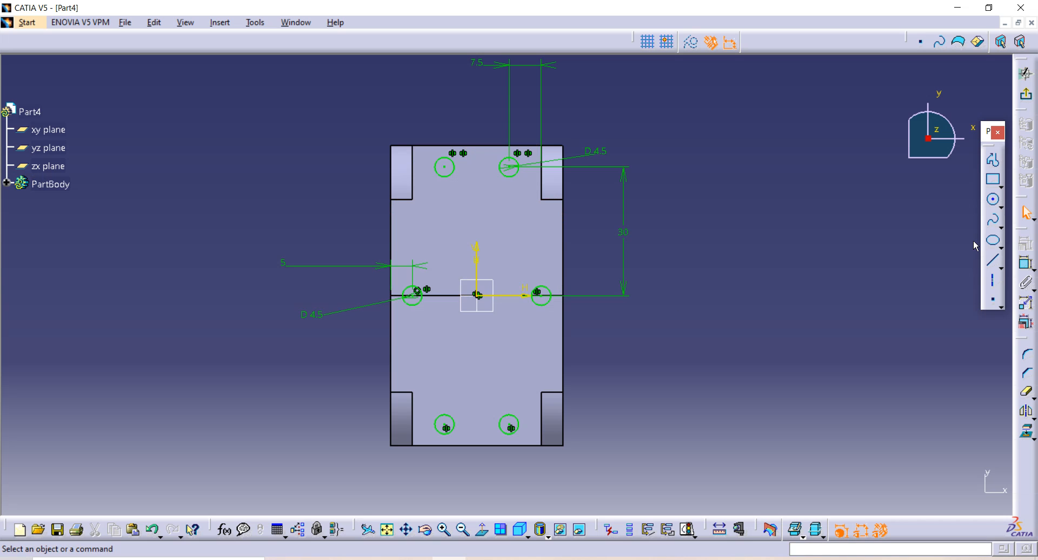
click(1028, 97)
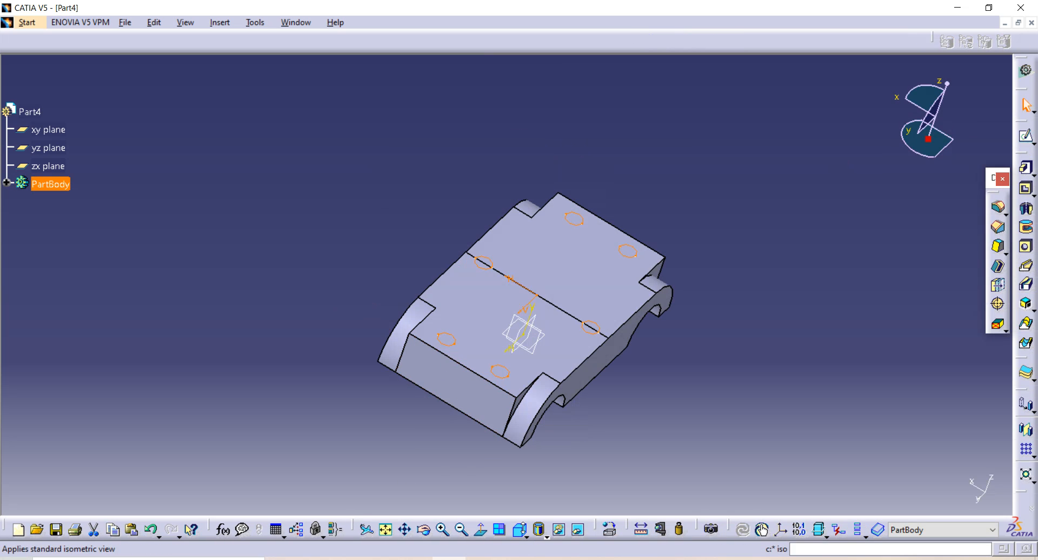
Consult the cap's views in Double Bearing Assembly.pdf in Edge and, back in CATIA, pocket the six-circle sketch with the Up to last limit
click(349, 558)
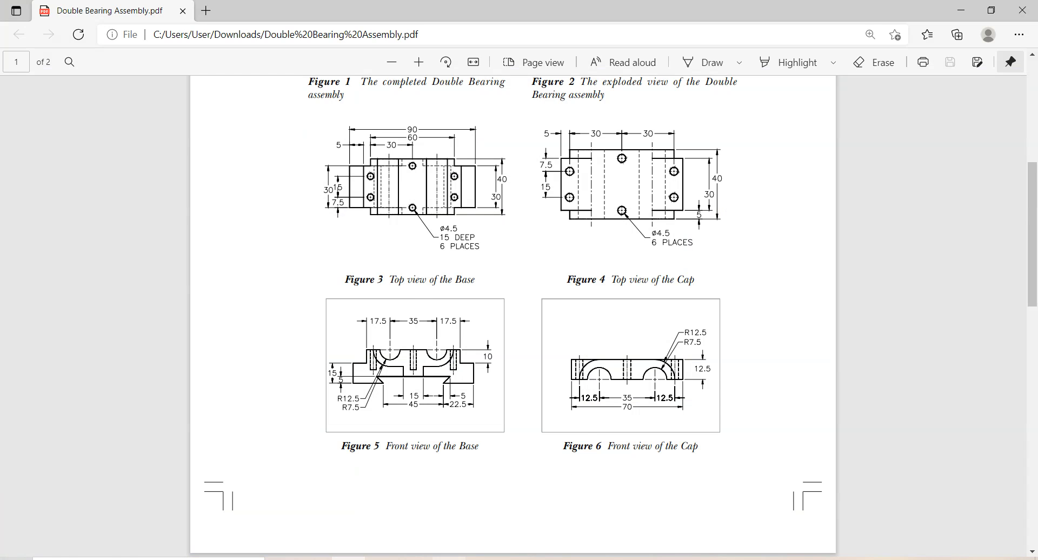
click(449, 557)
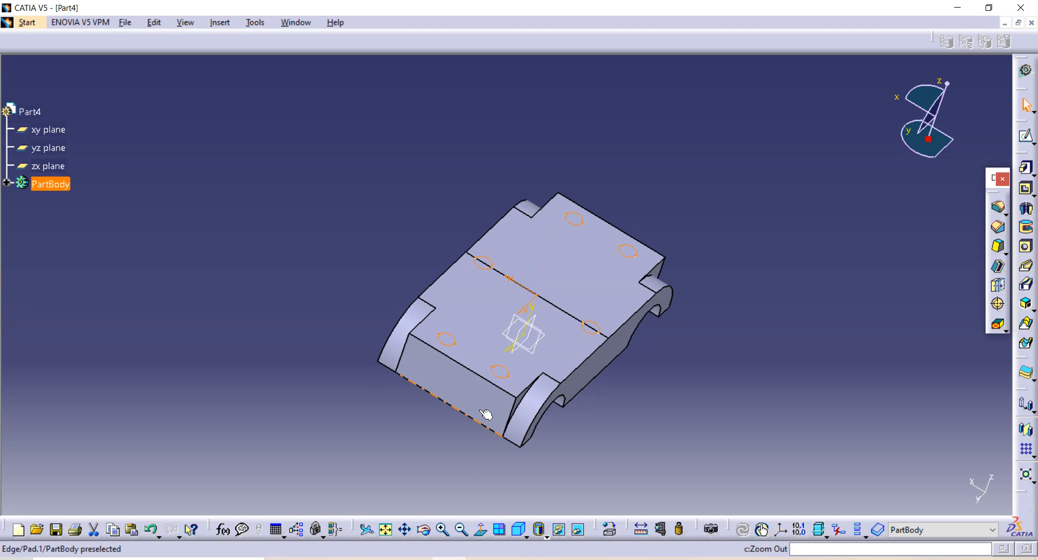
click(1027, 190)
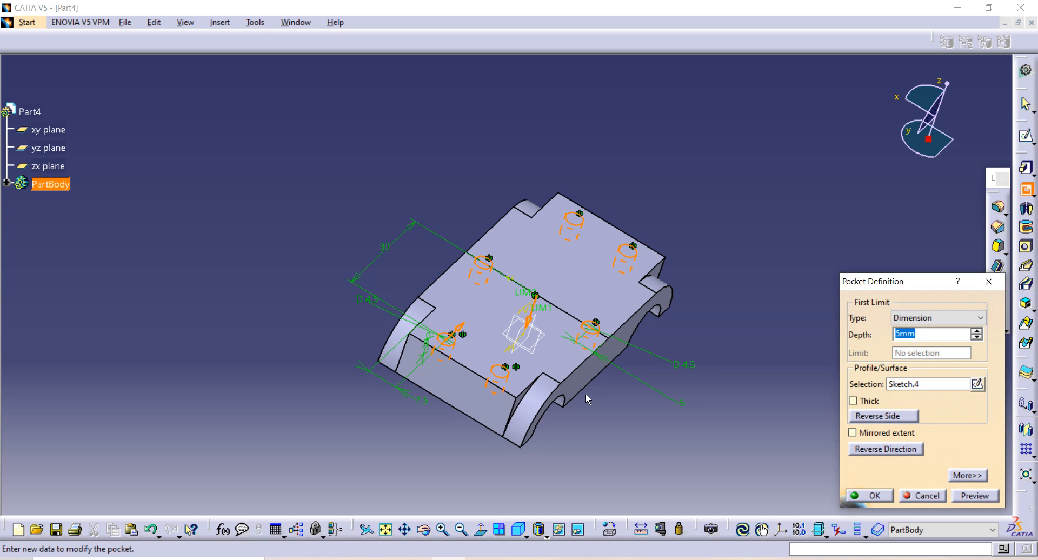
middle_drag(585, 394, 417, 219)
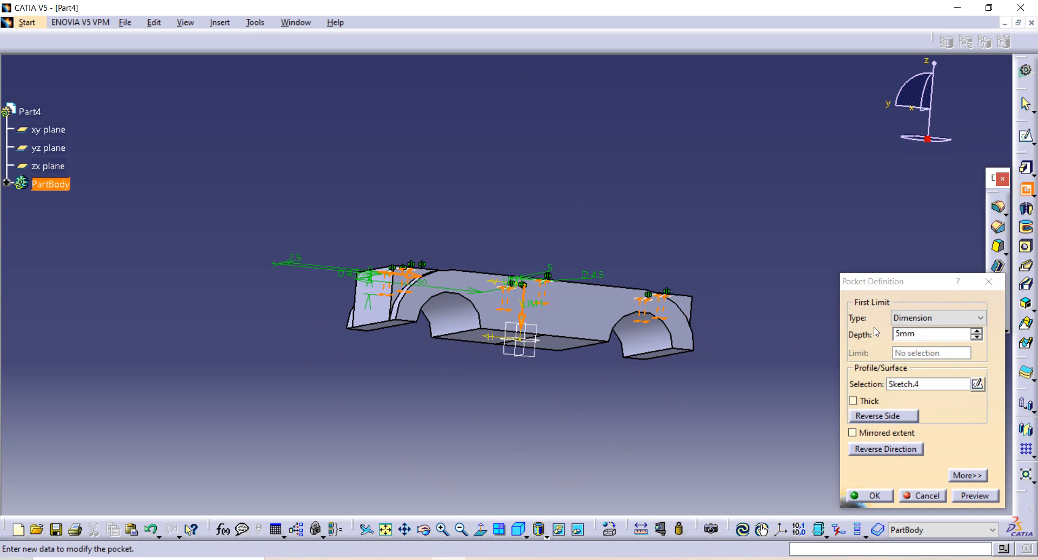
click(954, 318)
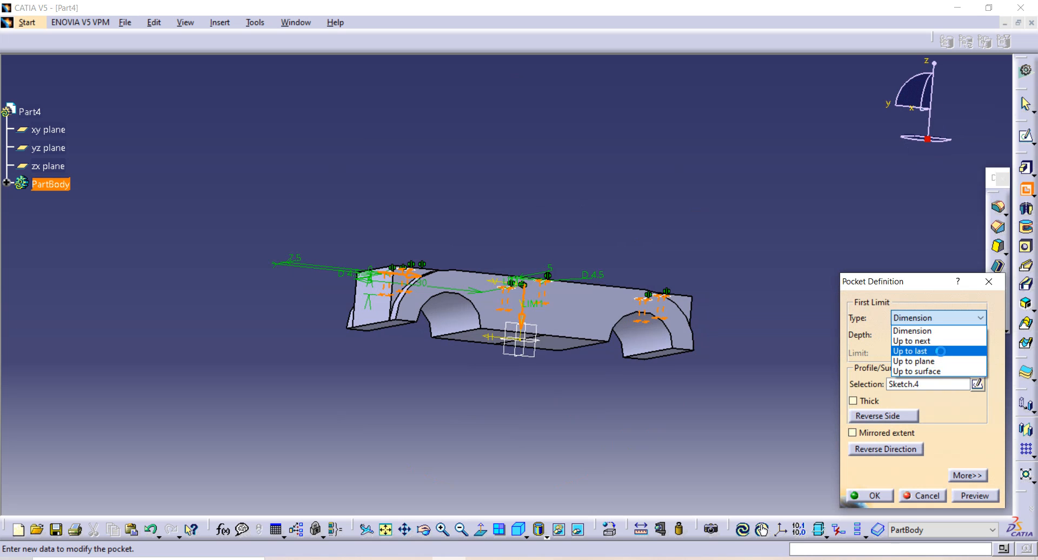
click(940, 352)
middle_drag(890, 483, 561, 379)
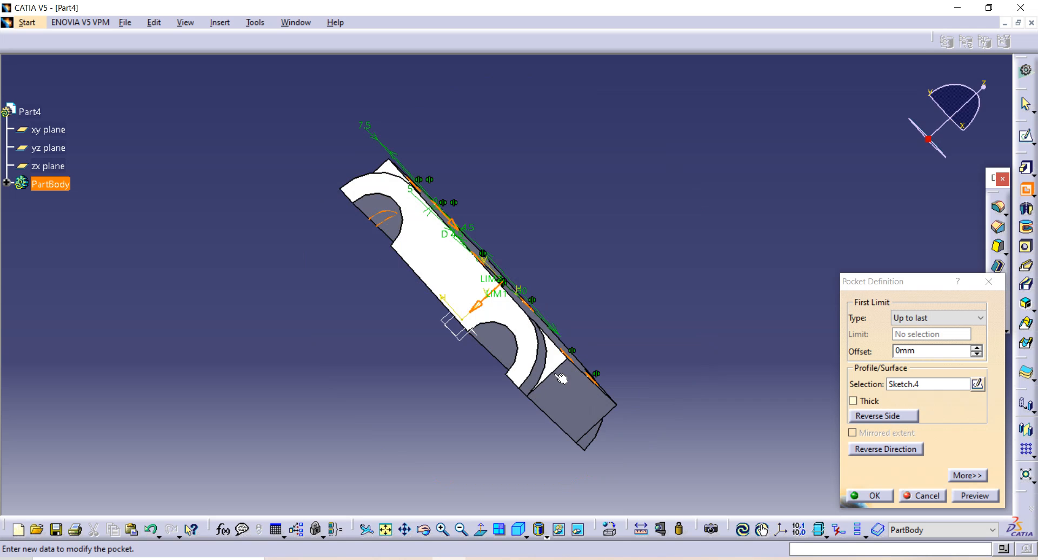
click(875, 497)
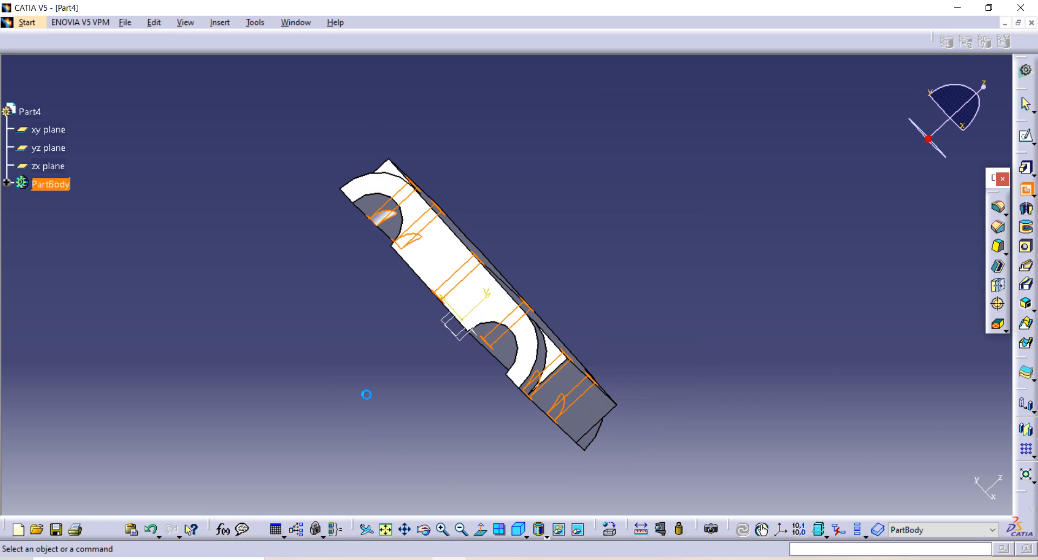
middle_drag(364, 394, 570, 282)
middle_drag(543, 228, 592, 278)
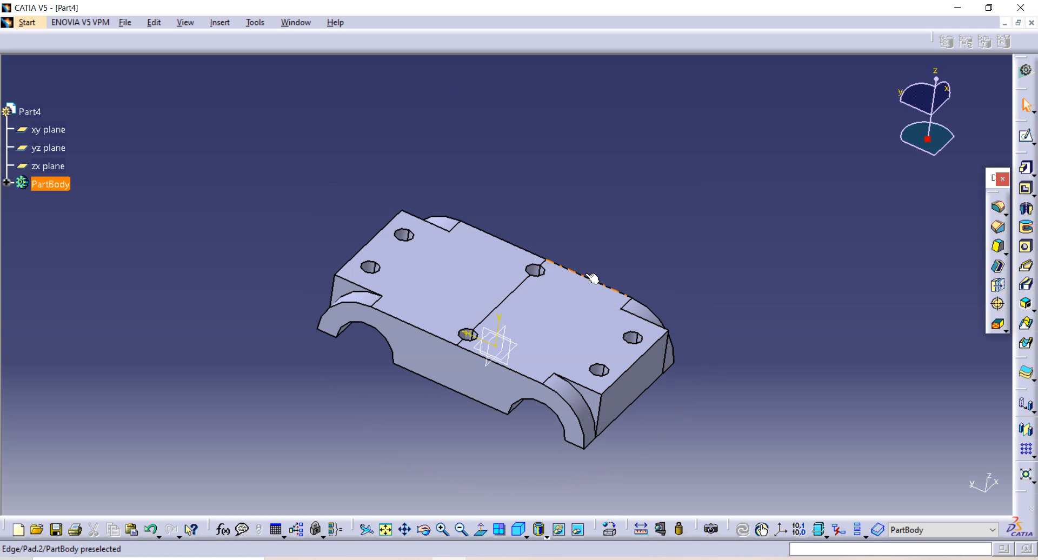